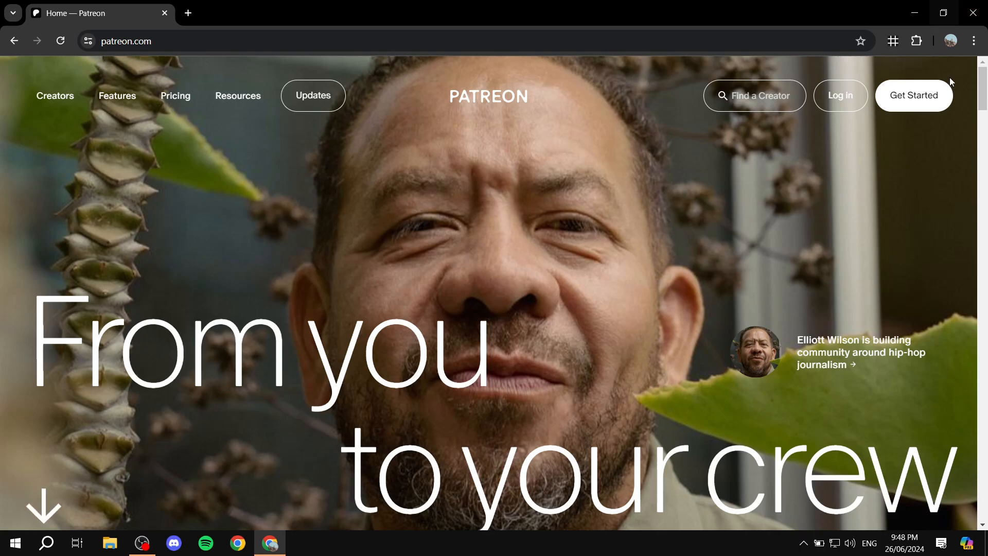
Start the sign-up for a new creator account from the Patreon home page
left_click(933, 99)
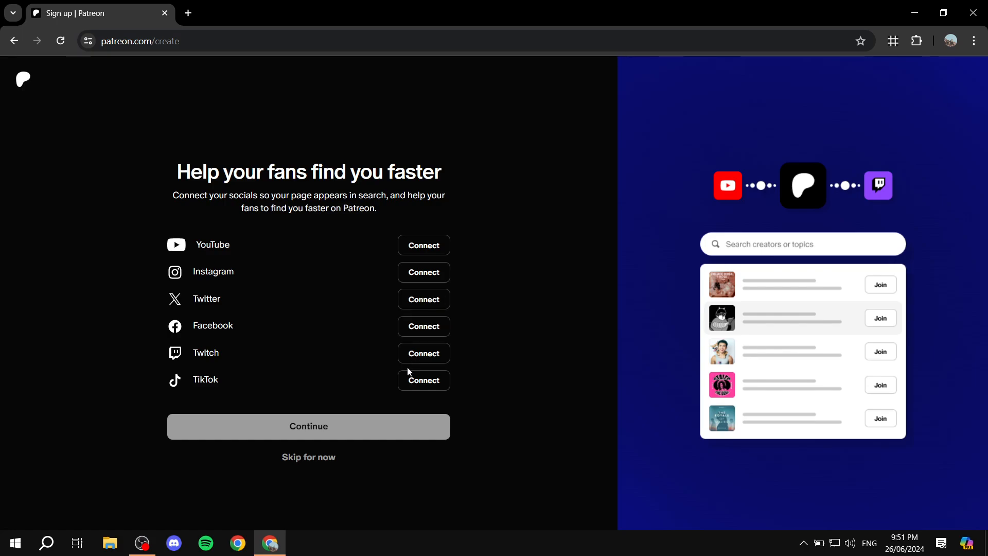
double_click(229, 246)
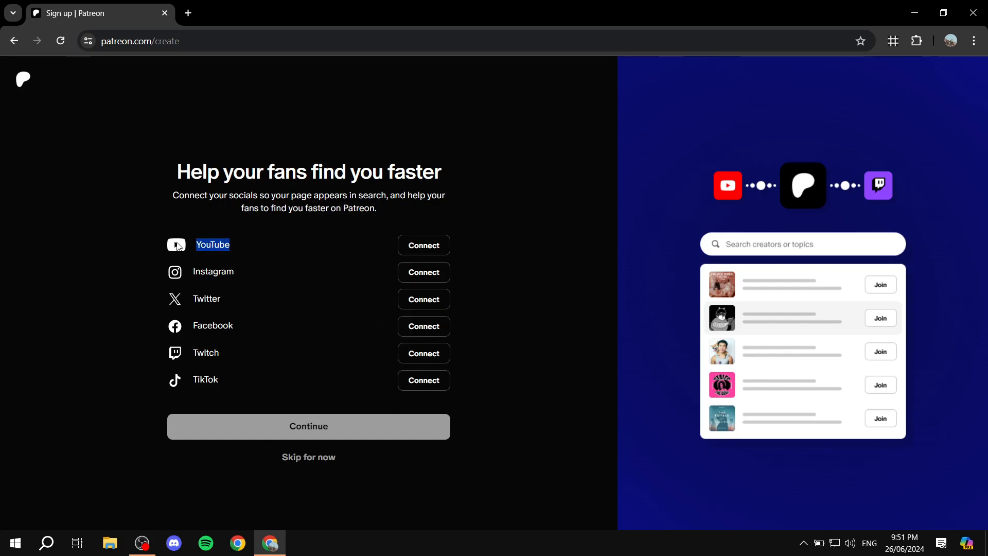
double_click(260, 271)
double_click(270, 325)
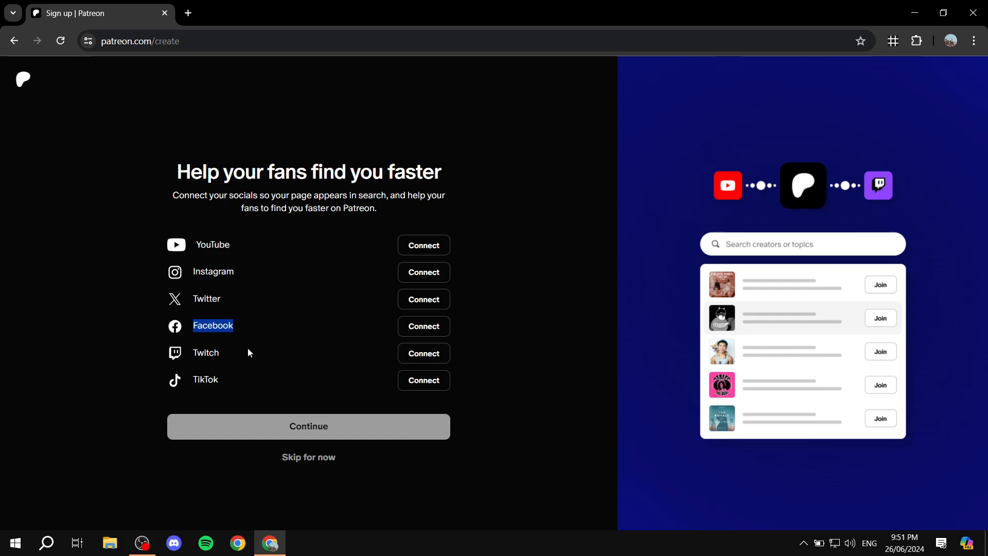
left_click(319, 363)
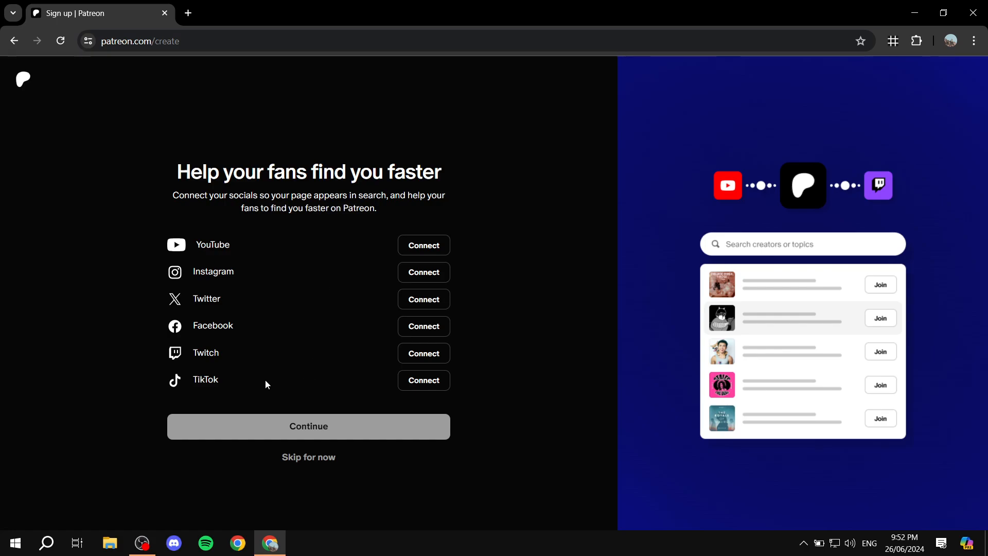
left_click_drag(245, 371, 195, 216)
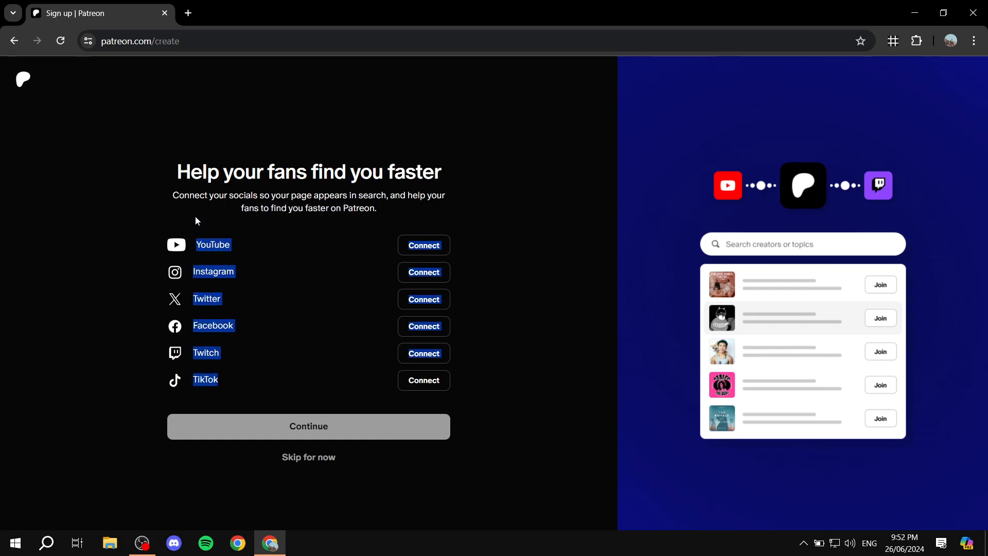
left_click(231, 214)
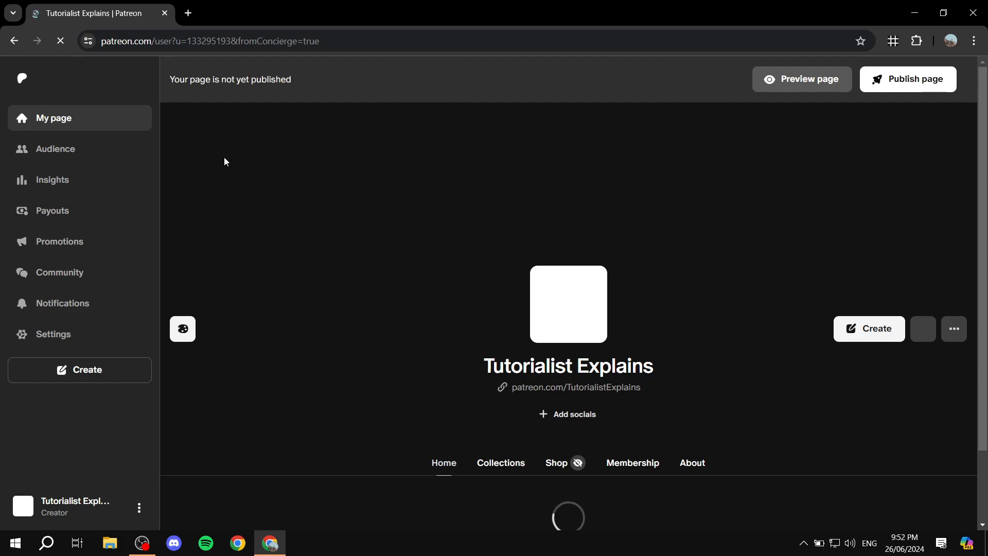
Look over the new creator page and copy its public patreon.com link
scroll(383, 247, "down", 1)
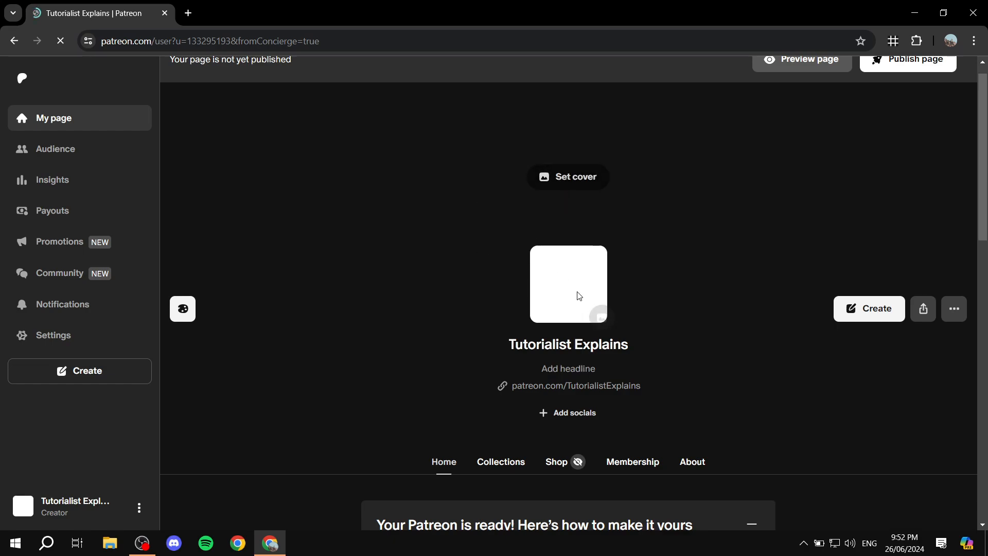
scroll(579, 296, "down", 5)
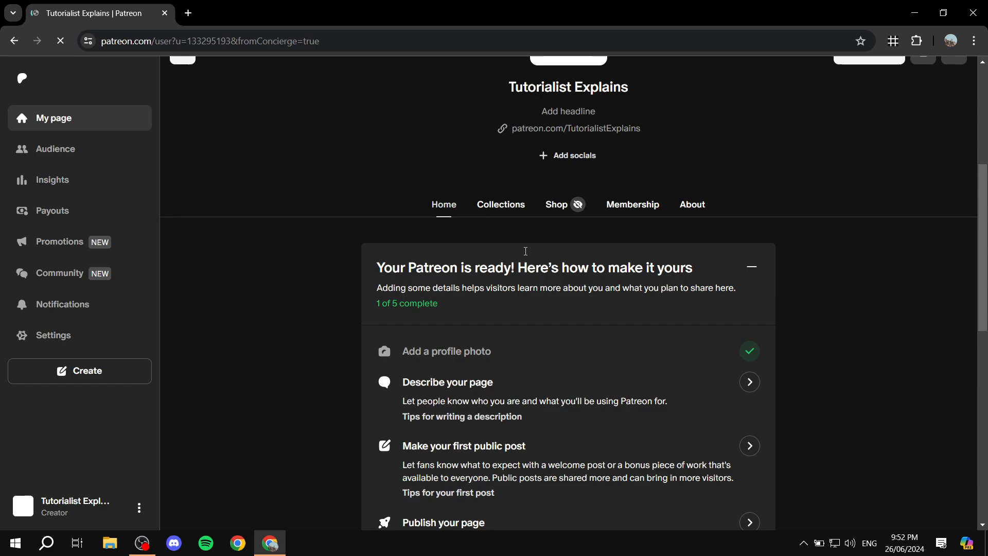
scroll(592, 268, "up", 1)
scroll(519, 221, "up", 1)
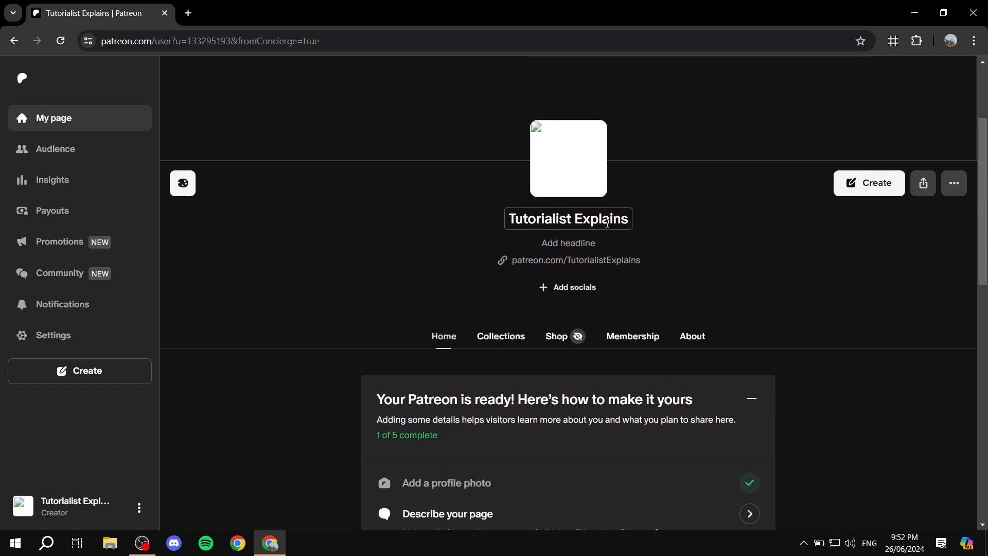
scroll(568, 208, "up", 3)
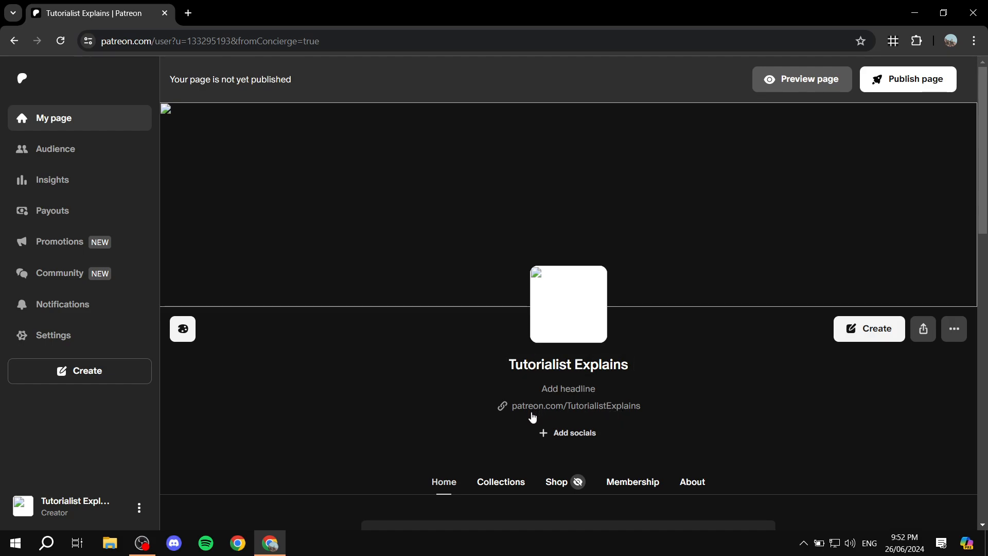
left_click(624, 406)
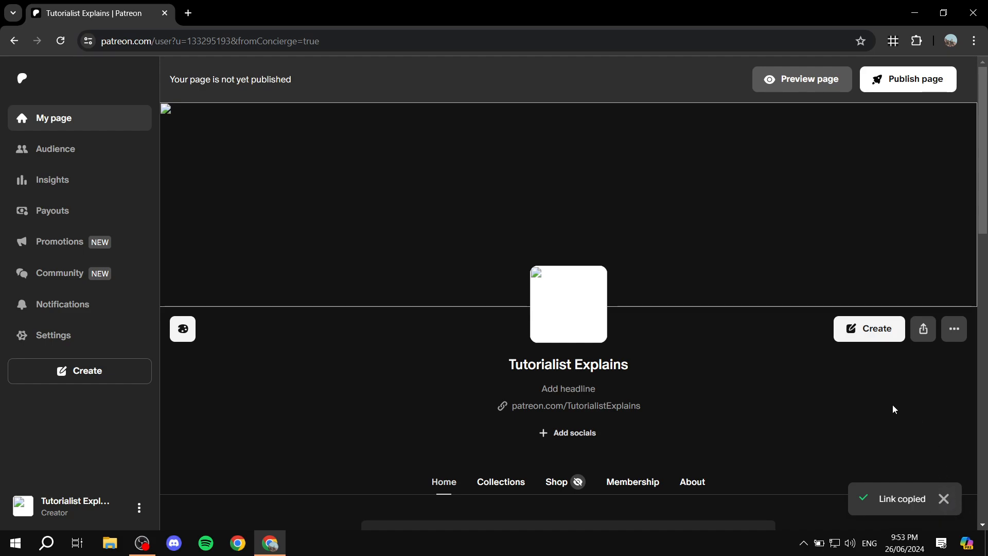
Enter "Add some text" as the headline under the creator page's name
left_click(591, 389)
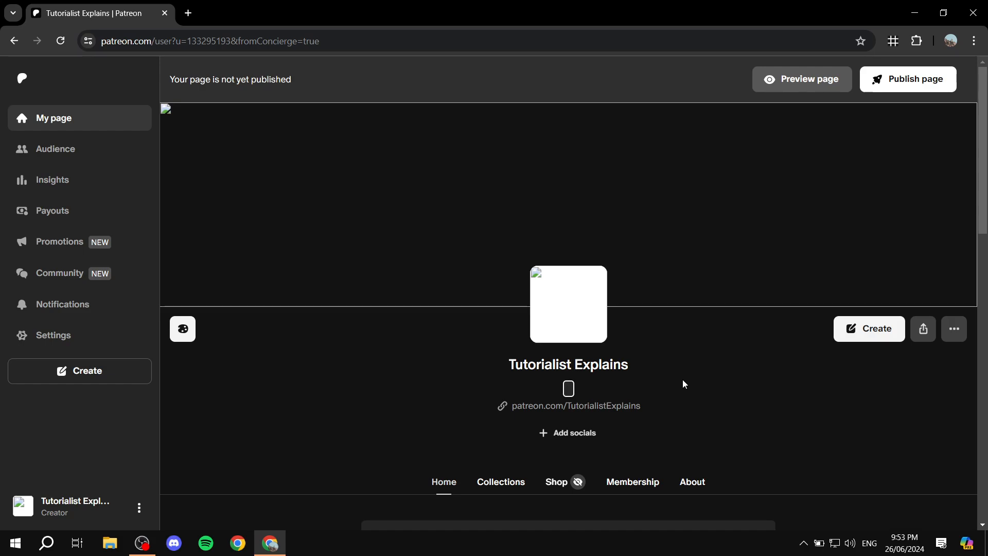
type("Add s")
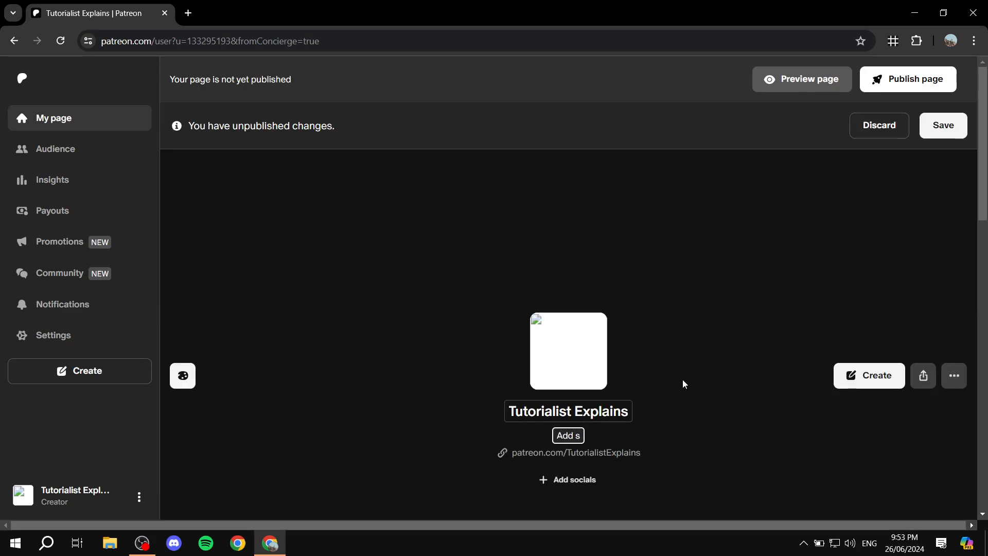
type("ome text")
left_click(683, 380)
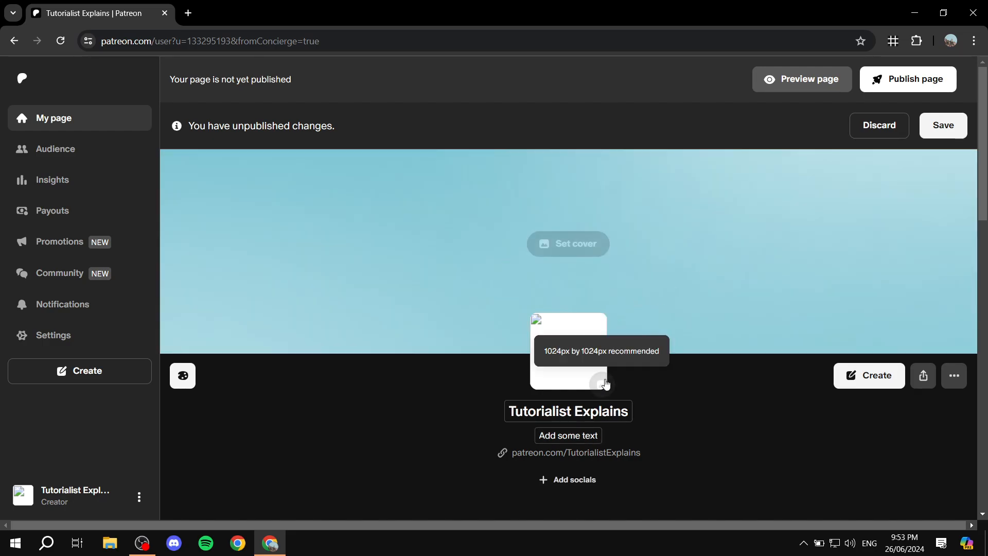
Upload Colors.jpg from the Explainer Media folder as the profile photo and save the page changes
left_click(601, 385)
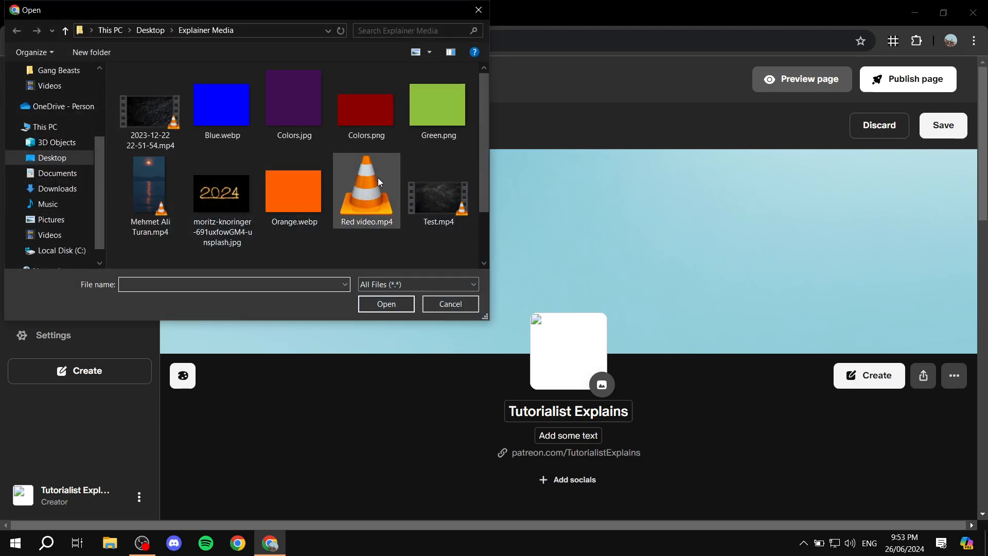
double_click(304, 104)
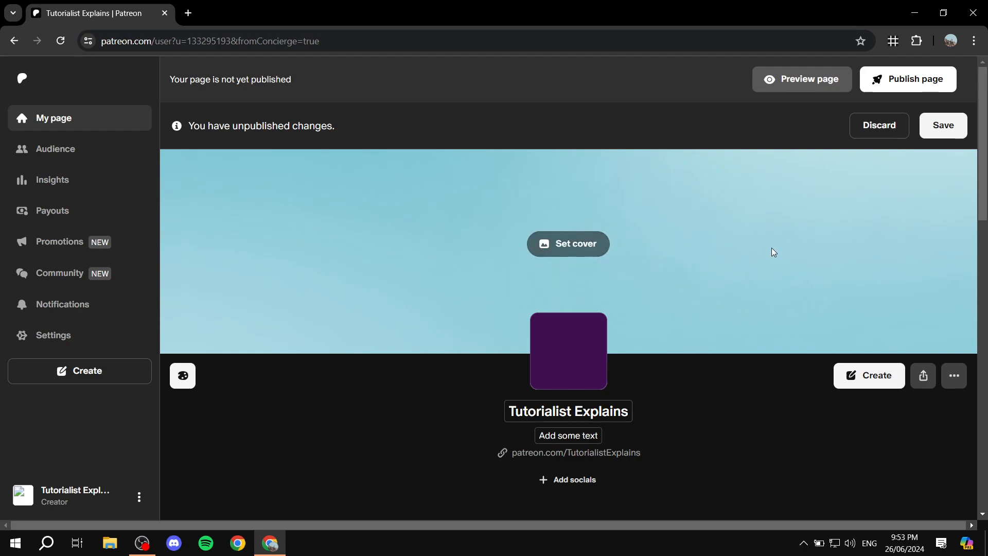
left_click(949, 127)
Set the creator page's theme colour to dark red, hex 780000
scroll(463, 309, "down", 1)
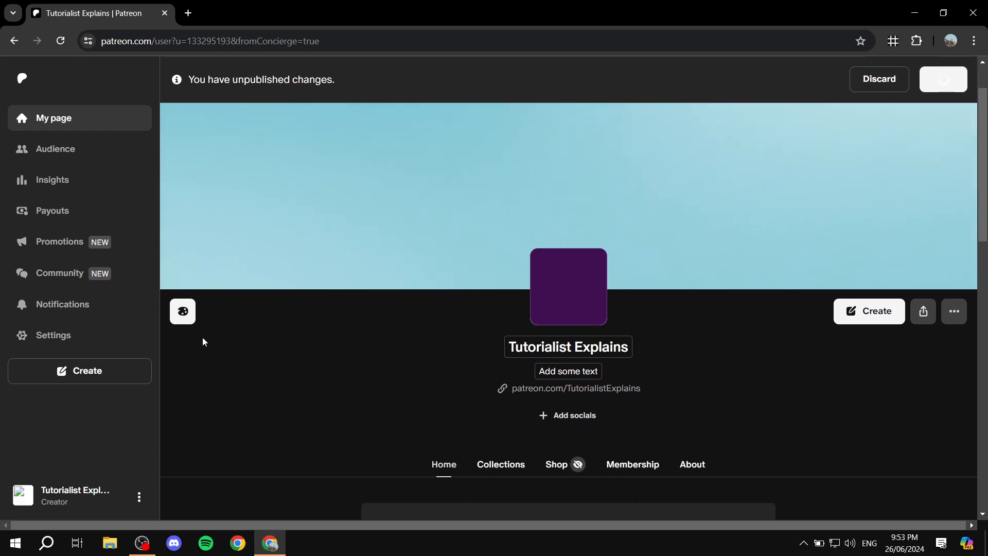
left_click(183, 312)
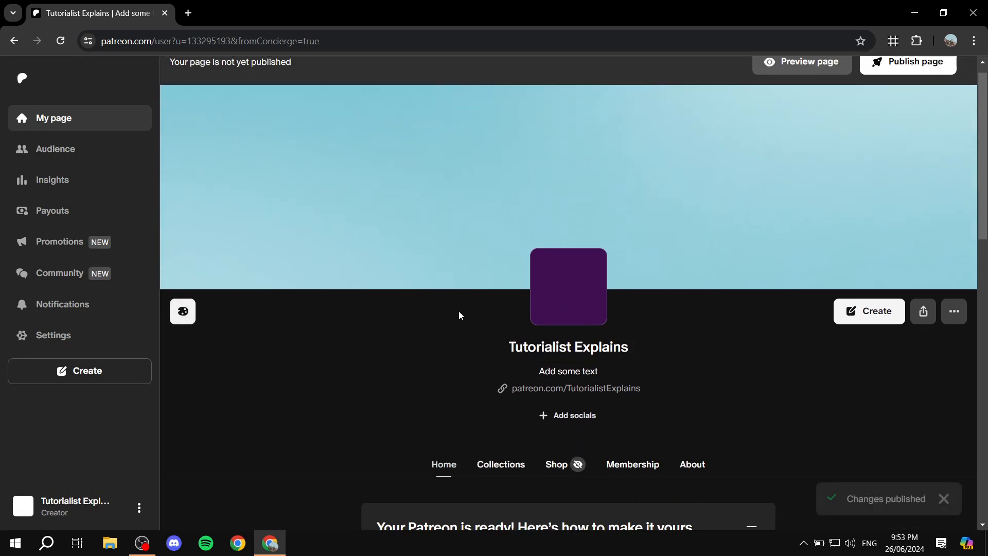
left_click(183, 311)
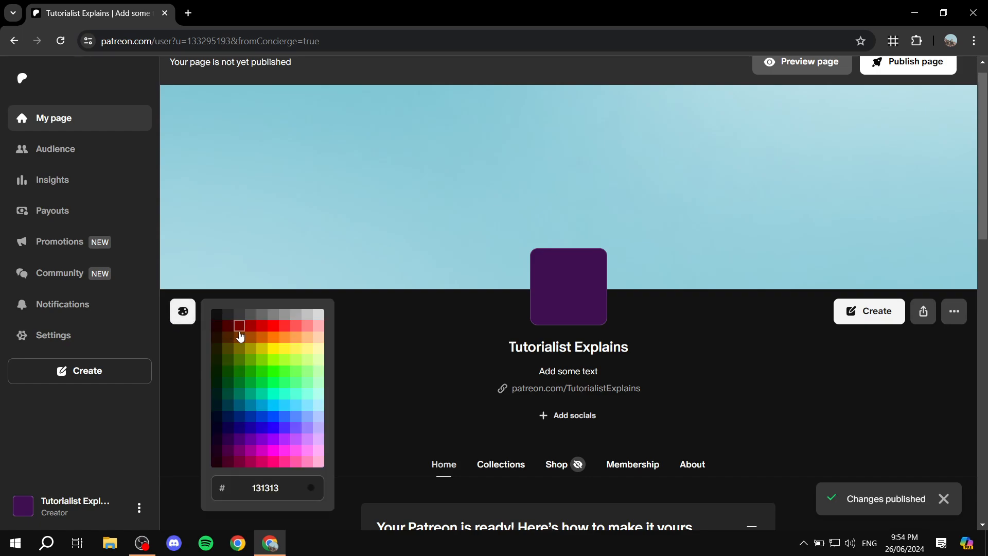
left_click(244, 325)
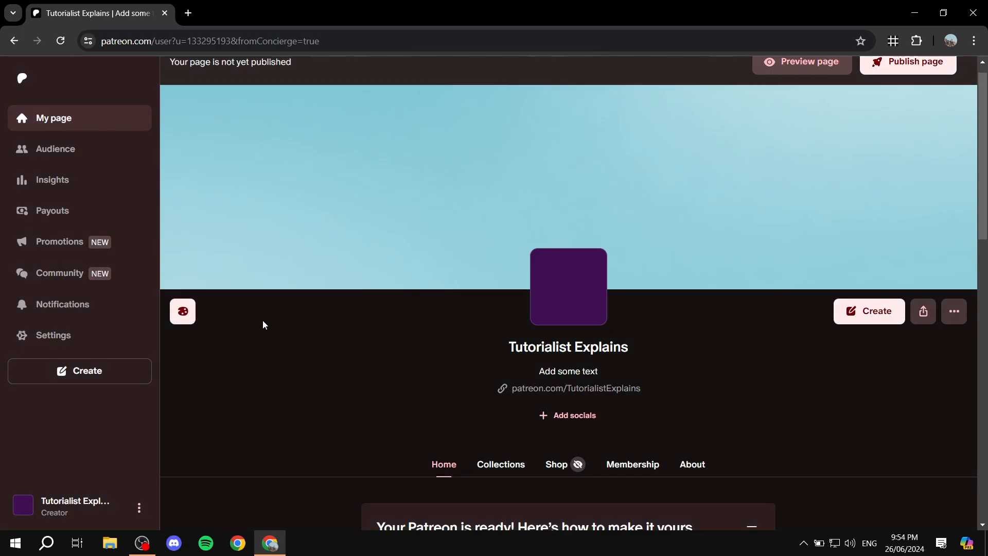
Change the creator page's theme colour to the darkest grey swatch in the palette and close the palette
left_click(183, 312)
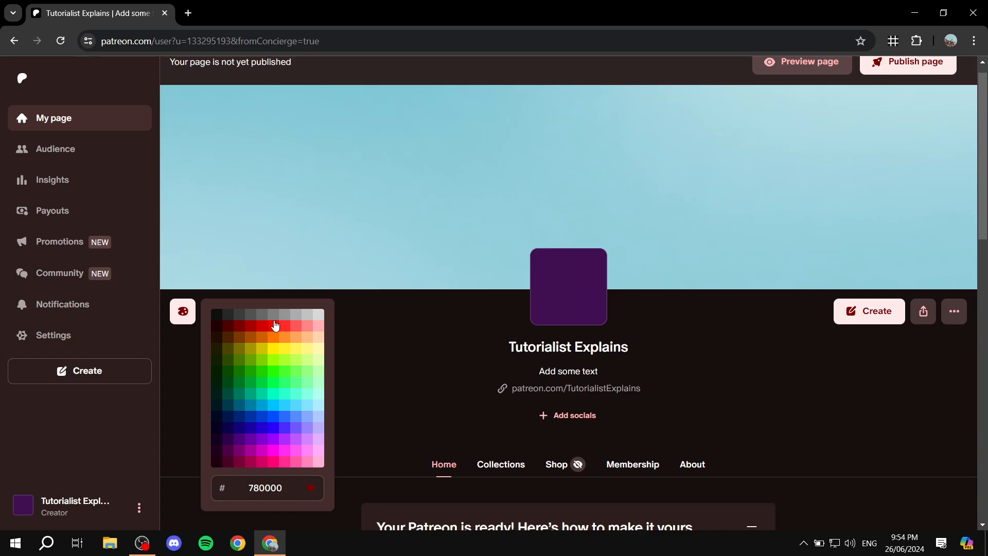
left_click(216, 315)
left_click(244, 392)
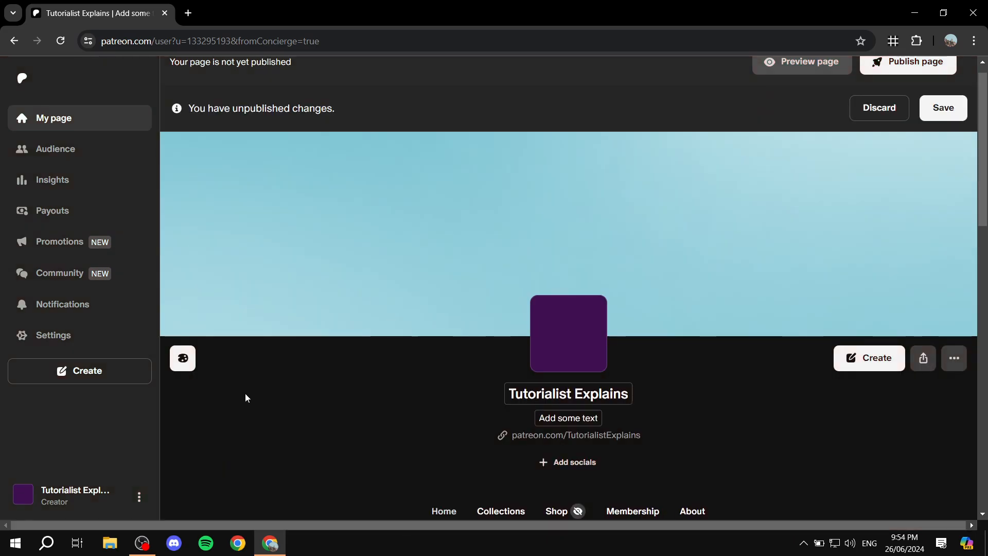
Examine the page's Home section, including the setup checklist and the ways to earn money
scroll(300, 375, "down", 3)
scroll(570, 340, "down", 1)
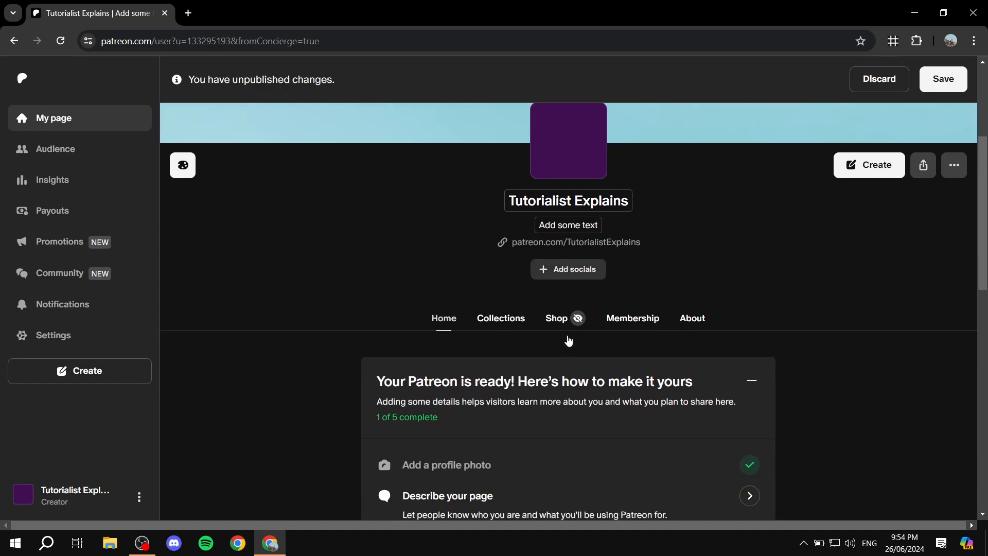
scroll(533, 266, "down", 1)
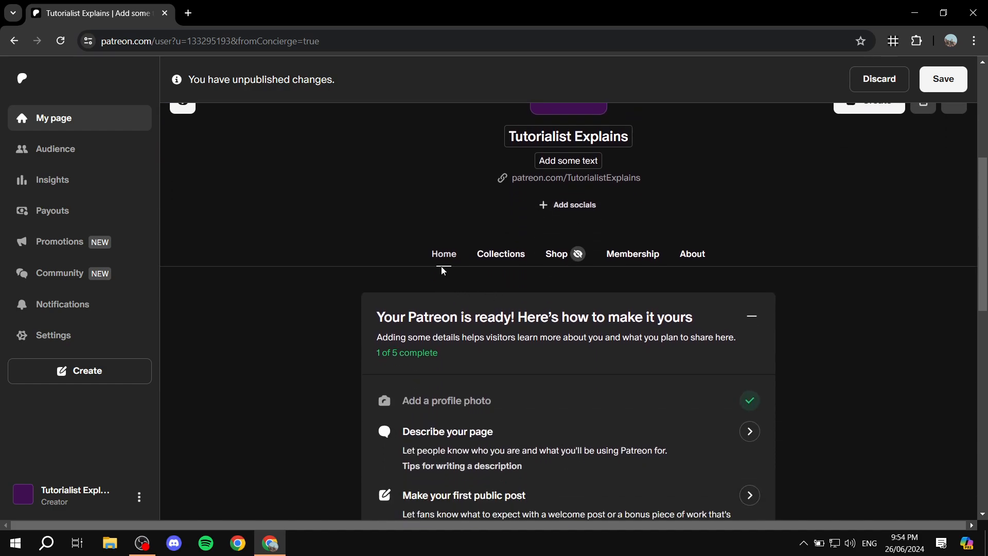
scroll(477, 238, "down", 1)
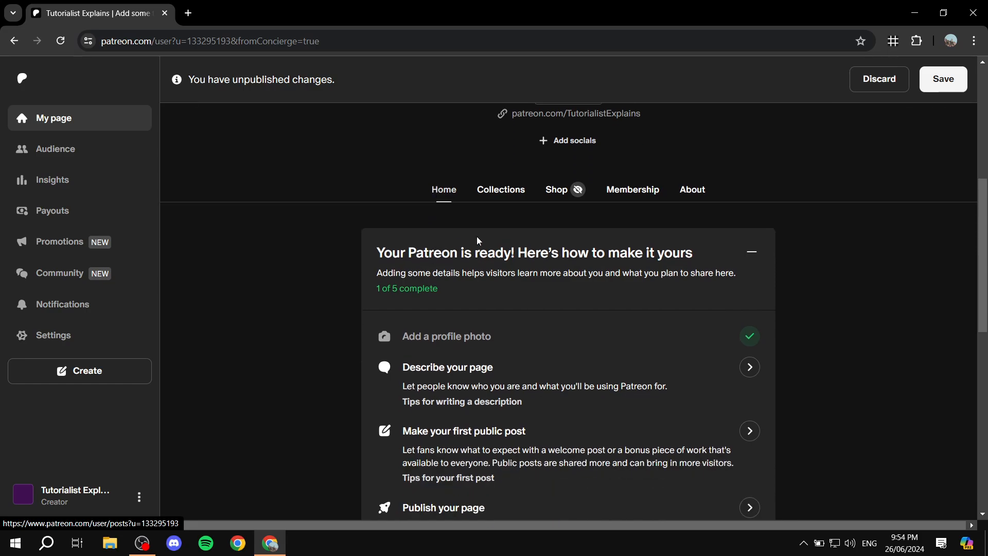
scroll(479, 260, "up", 4)
scroll(672, 335, "down", 5)
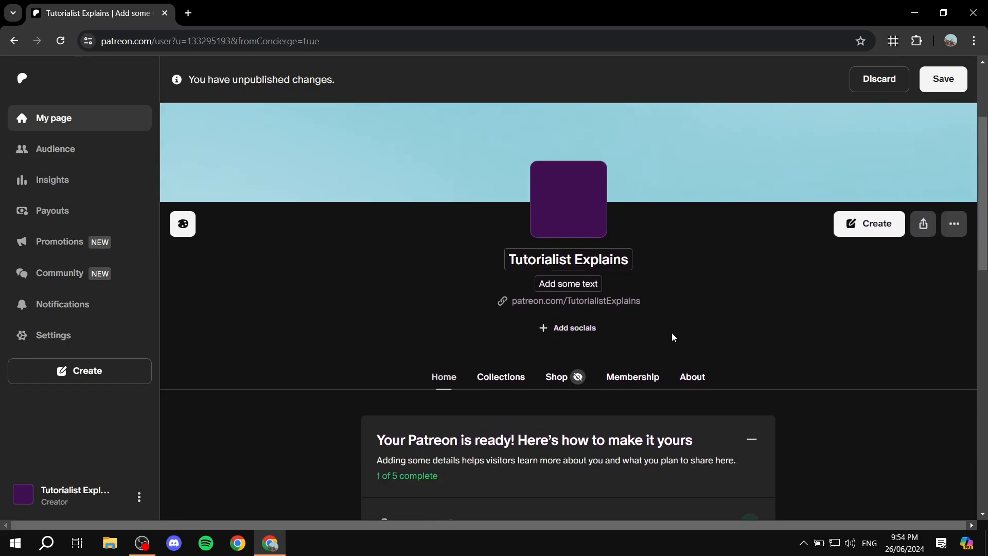
scroll(479, 384, "down", 2)
scroll(458, 403, "up", 3)
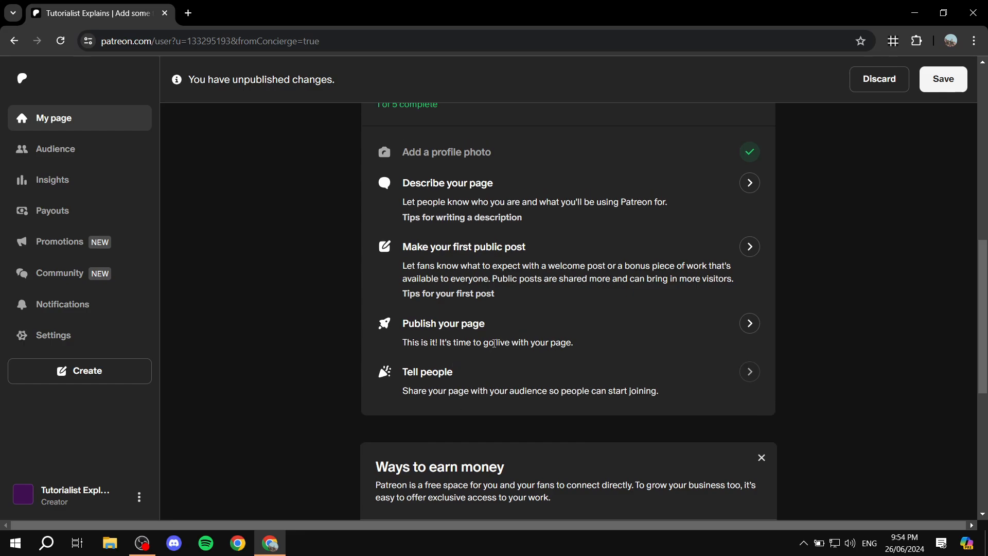
scroll(506, 298, "down", 2)
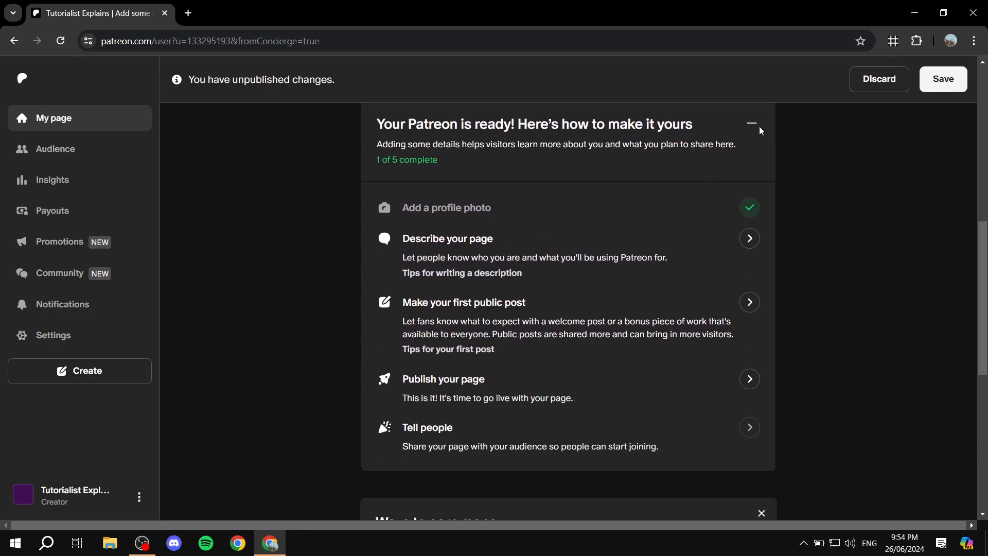
scroll(461, 348, "down", 1)
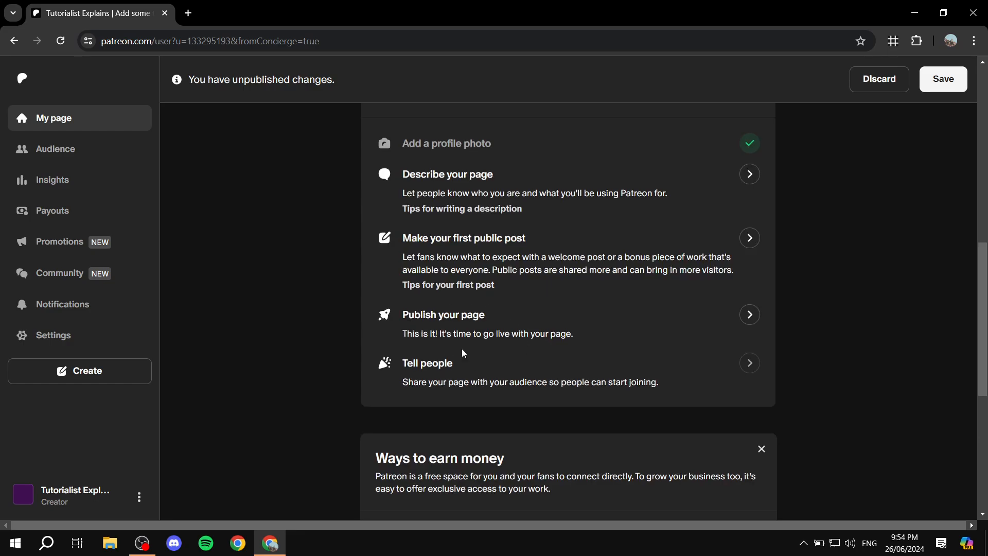
scroll(477, 359, "down", 4)
scroll(477, 360, "up", 8)
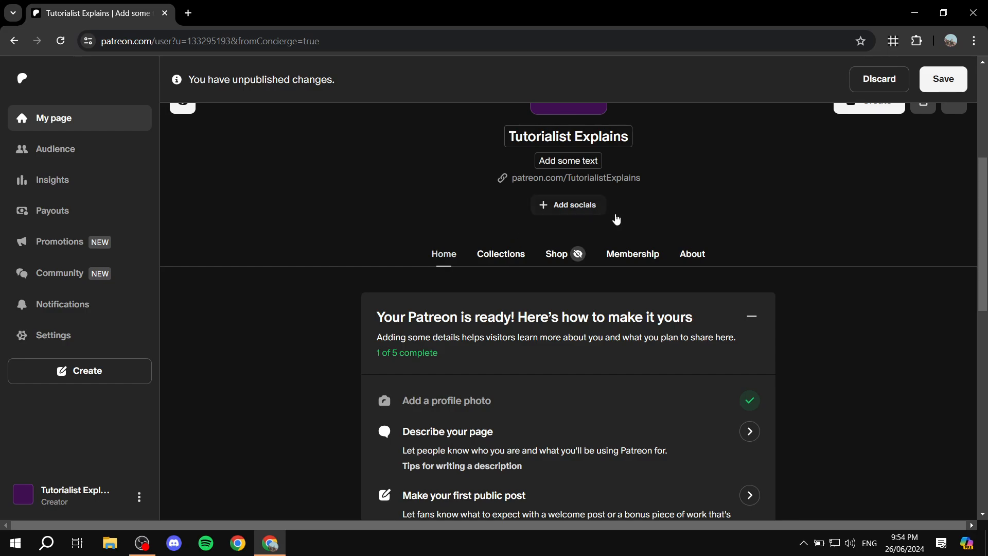
scroll(530, 268, "up", 1)
scroll(529, 264, "up", 1)
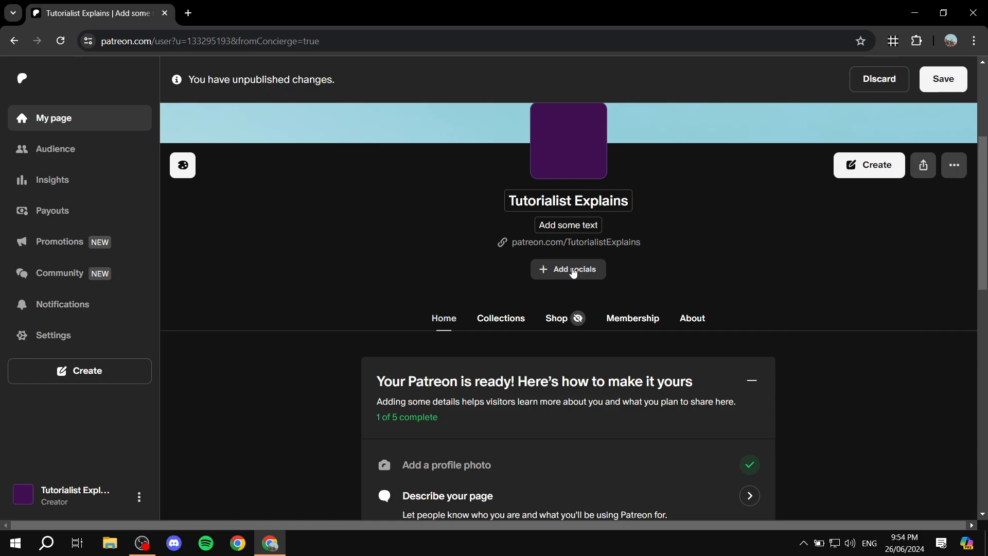
View the creator page's Collections section and the Shop section's information on selling digital products
left_click(502, 319)
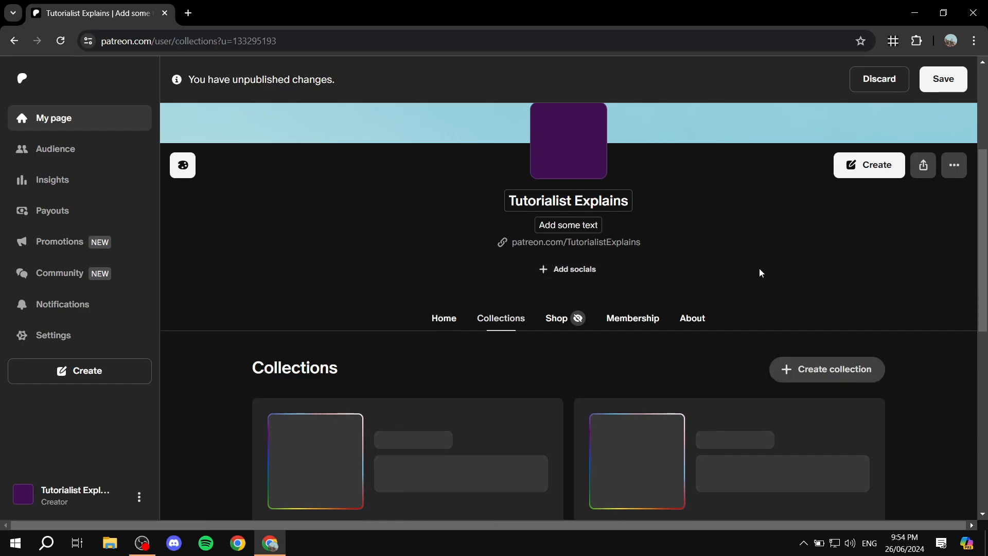
scroll(758, 267, "down", 1)
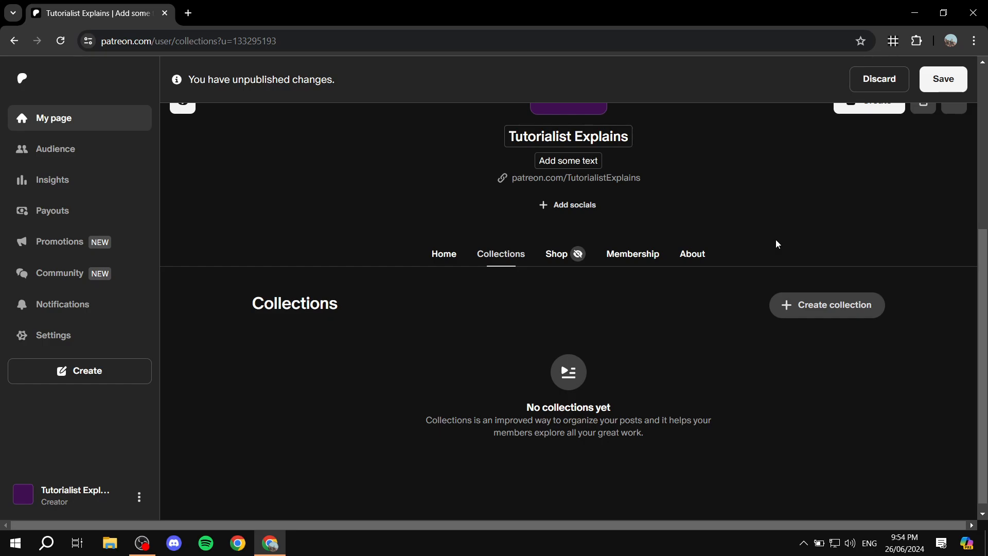
left_click(555, 254)
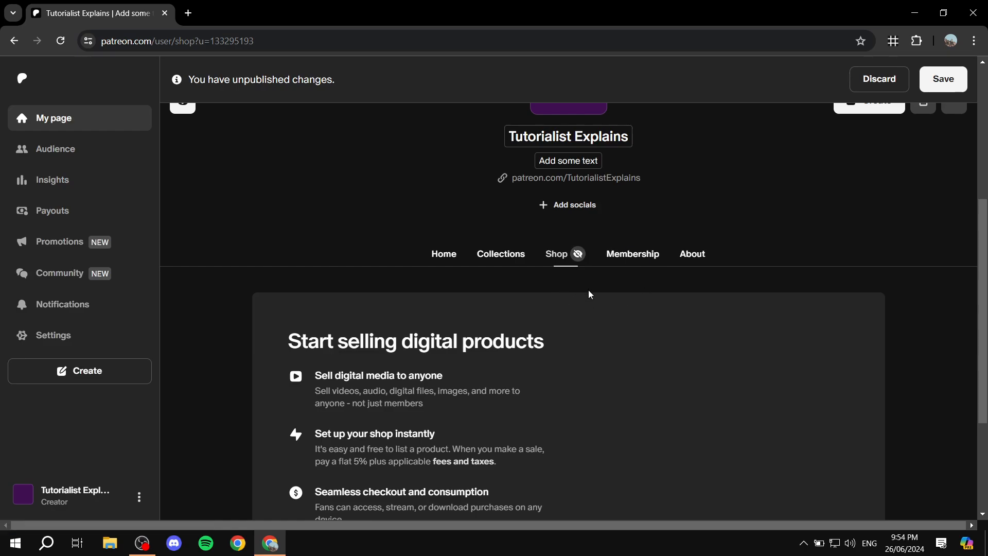
scroll(463, 290, "down", 3)
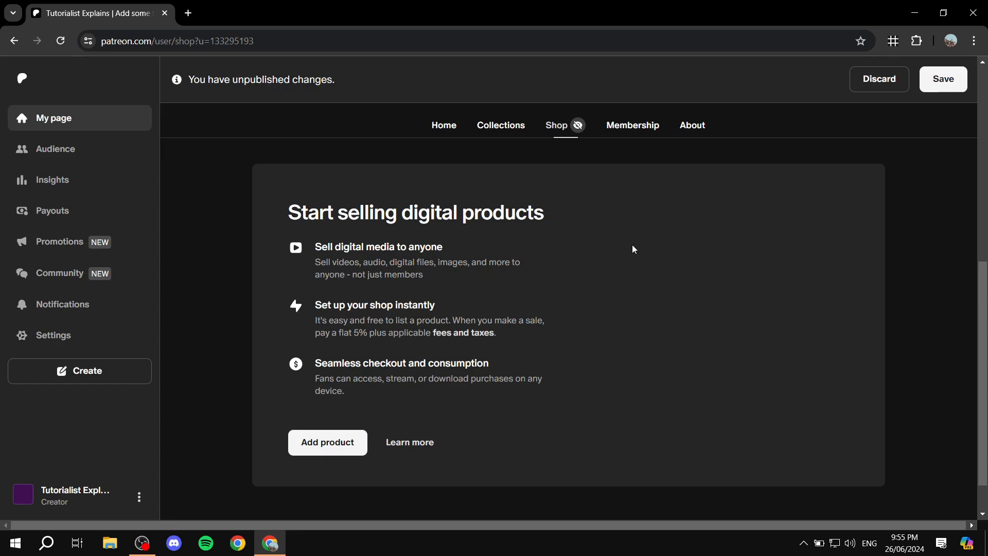
View the creator page's Membership section with its monthly price and tier description, and the About section
left_click(642, 125)
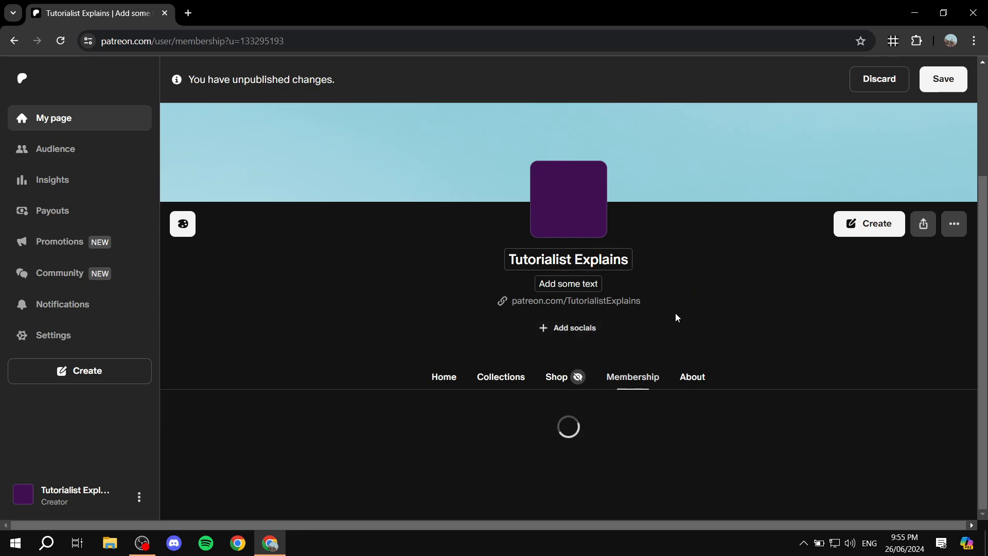
scroll(680, 324, "down", 4)
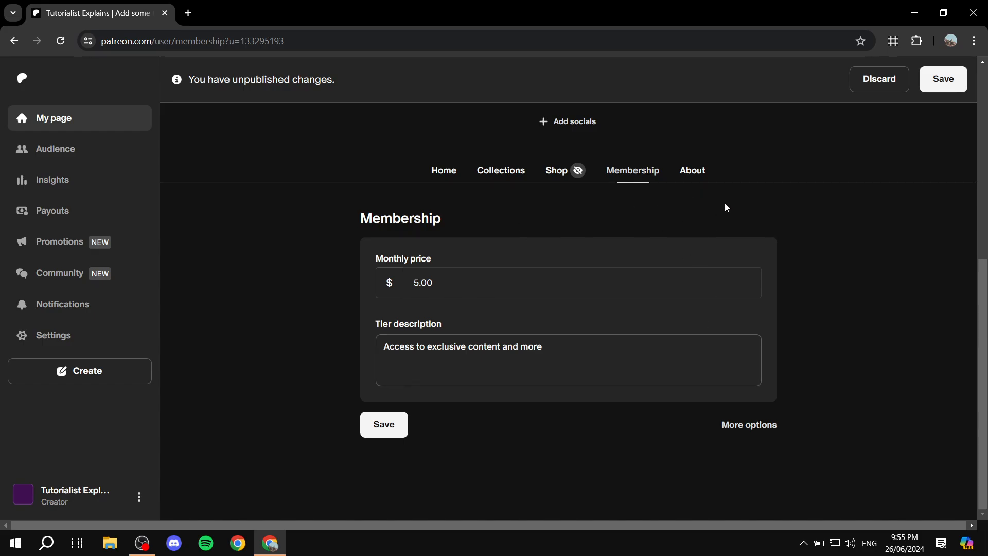
left_click(698, 174)
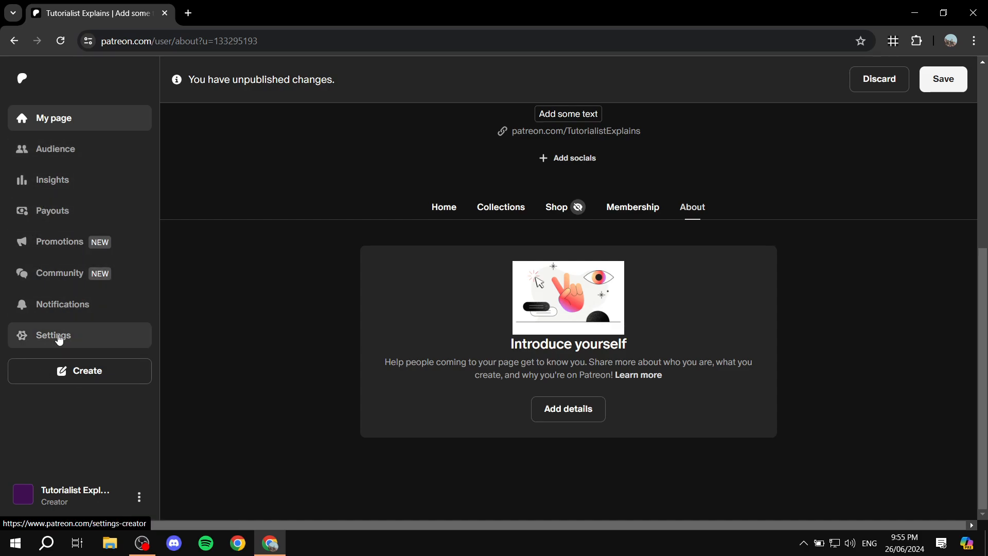
Save the unpublished changes to the creator page and check which post types can be created
scroll(287, 347, "up", 6)
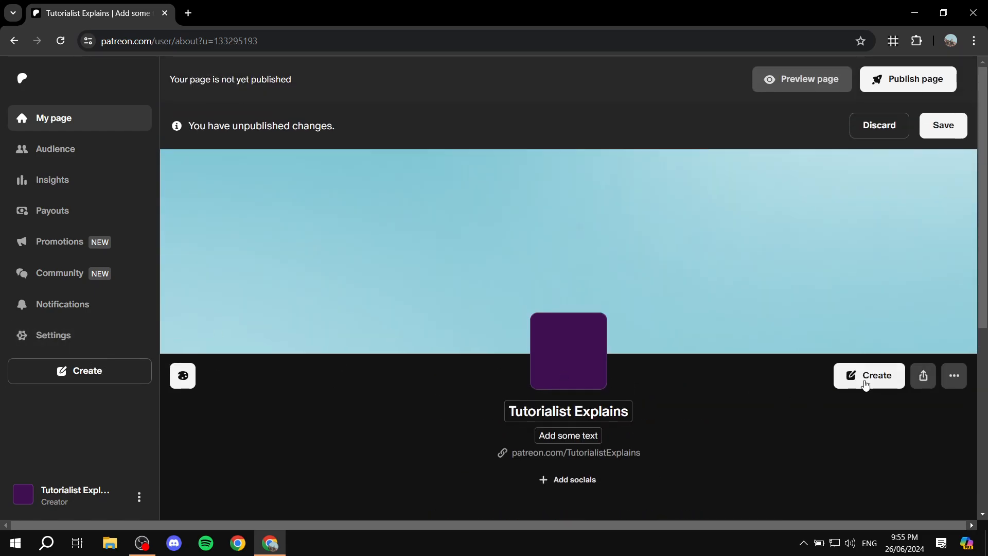
left_click(925, 135)
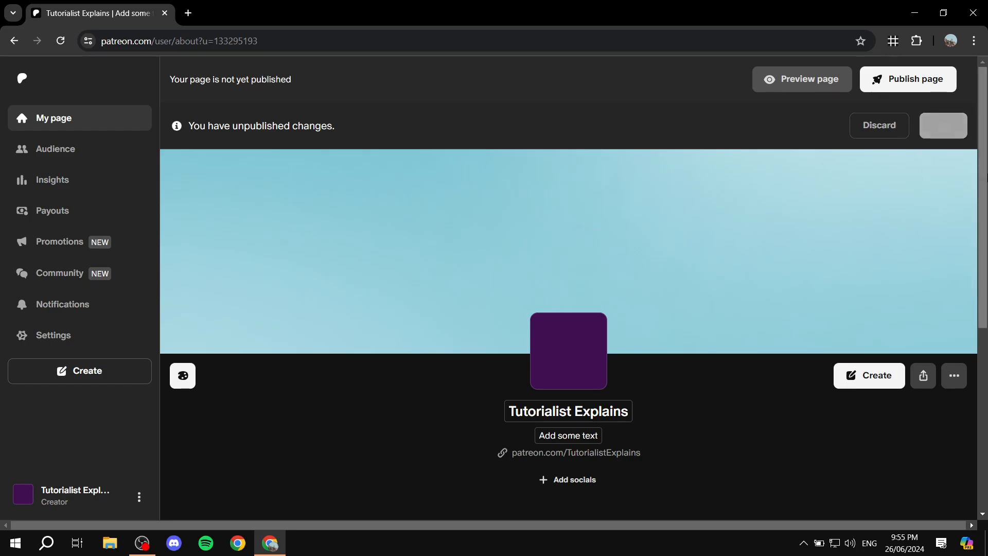
left_click(865, 376)
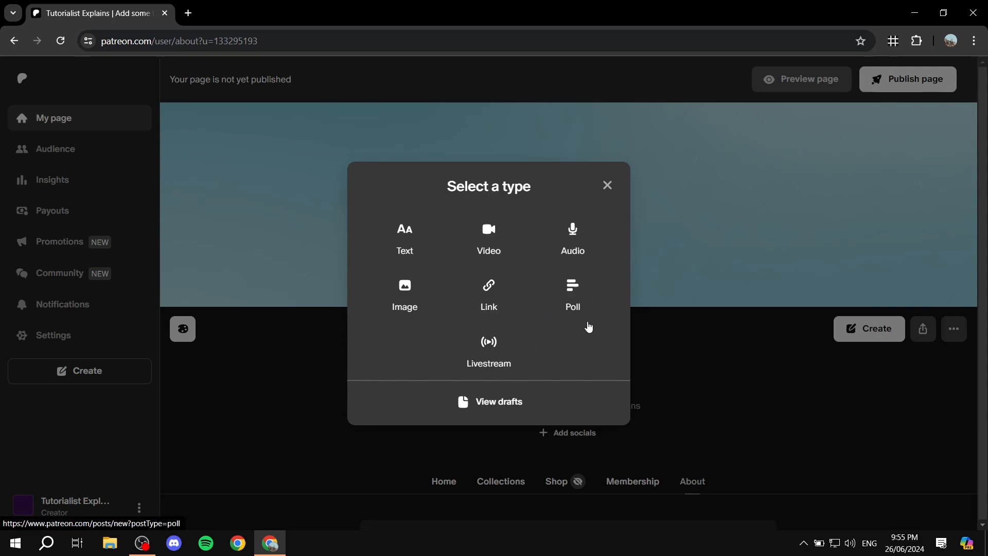
left_click(607, 185)
View the creator account settings, including the monetization, video status and account management information
scroll(724, 347, "down", 5)
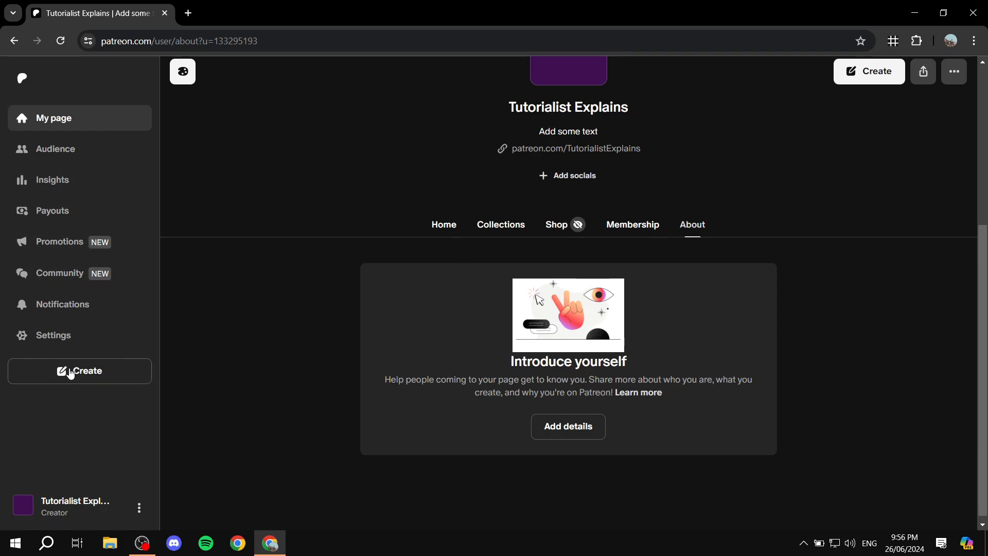
left_click(56, 335)
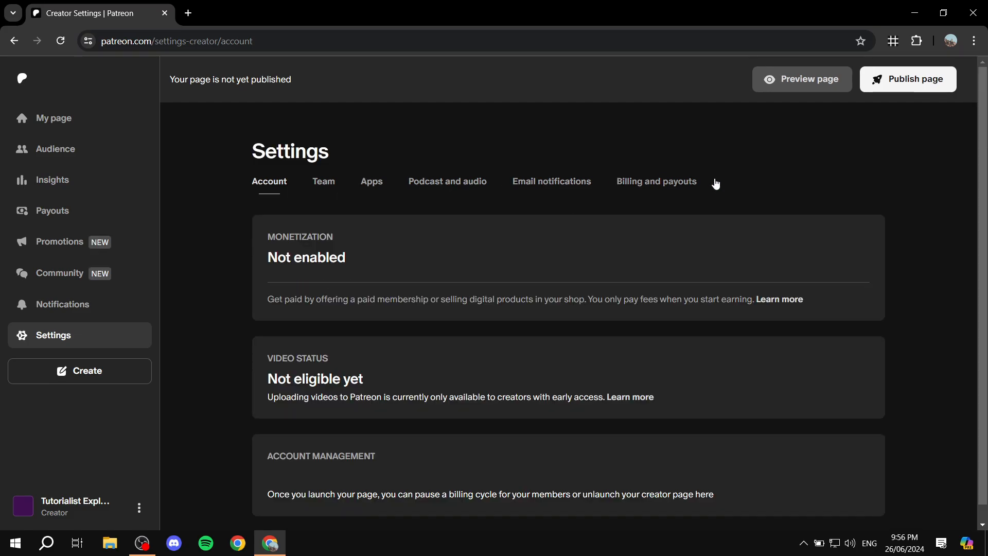
scroll(709, 232, "down", 1)
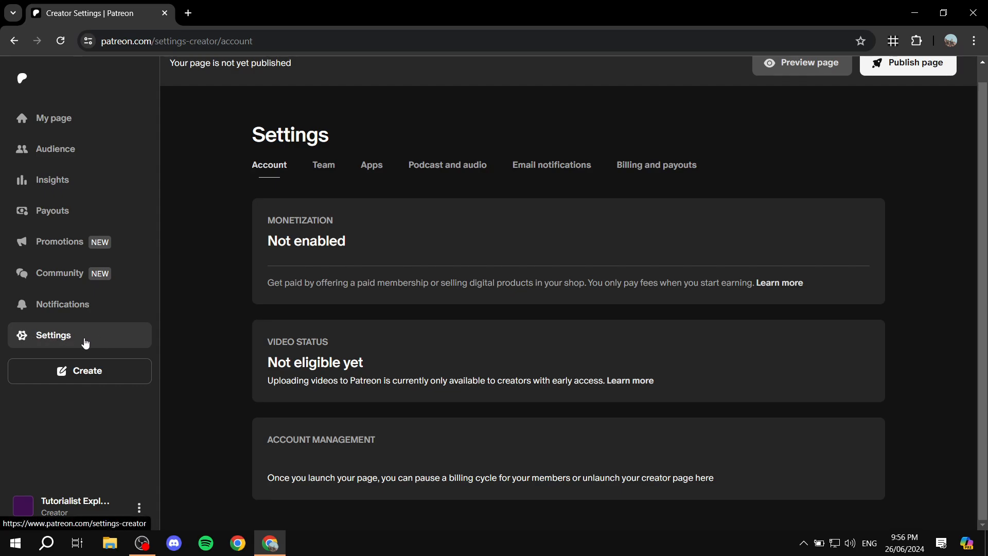
Return to the creator page and open its Membership section
left_click(44, 123)
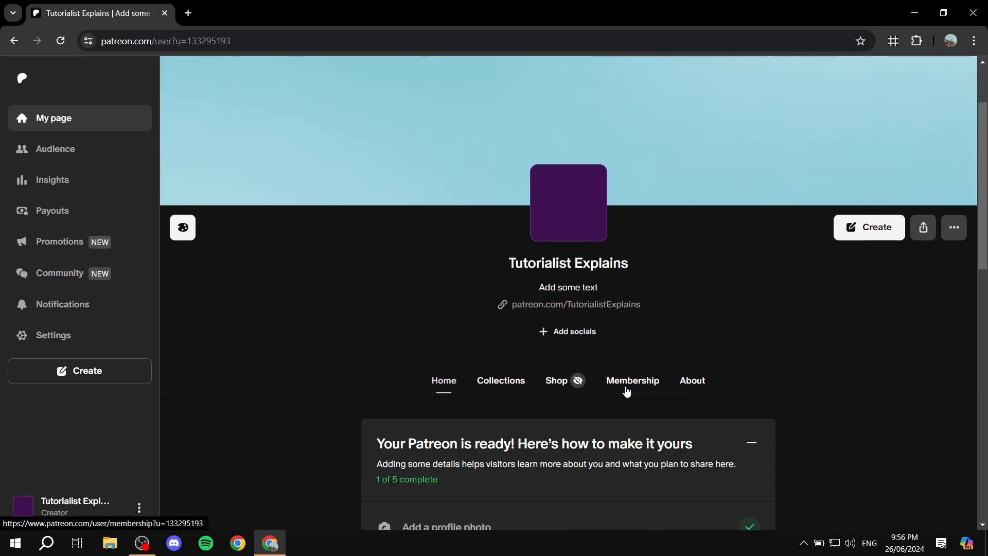
left_click(632, 381)
scroll(684, 309, "down", 4)
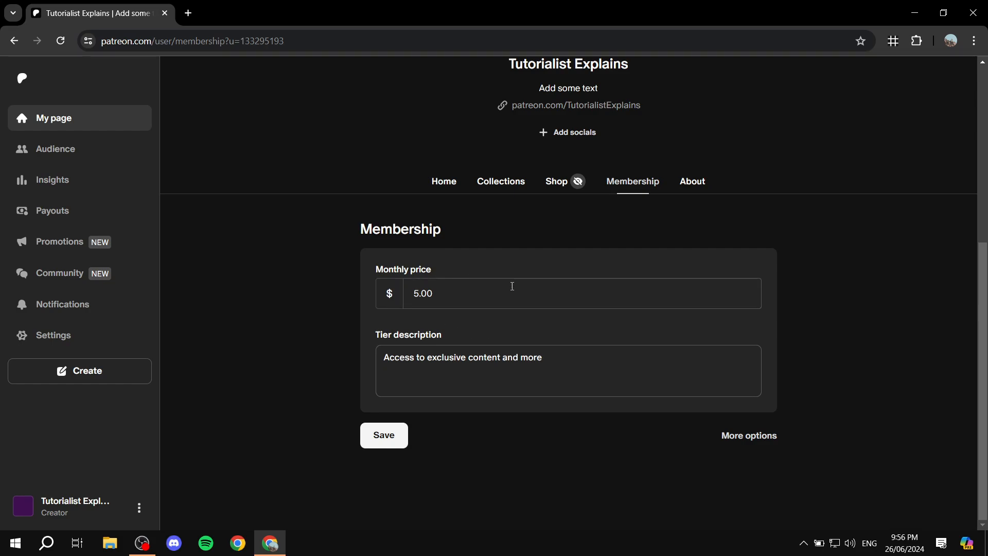
Set the membership's monthly price to $0
left_click(471, 287)
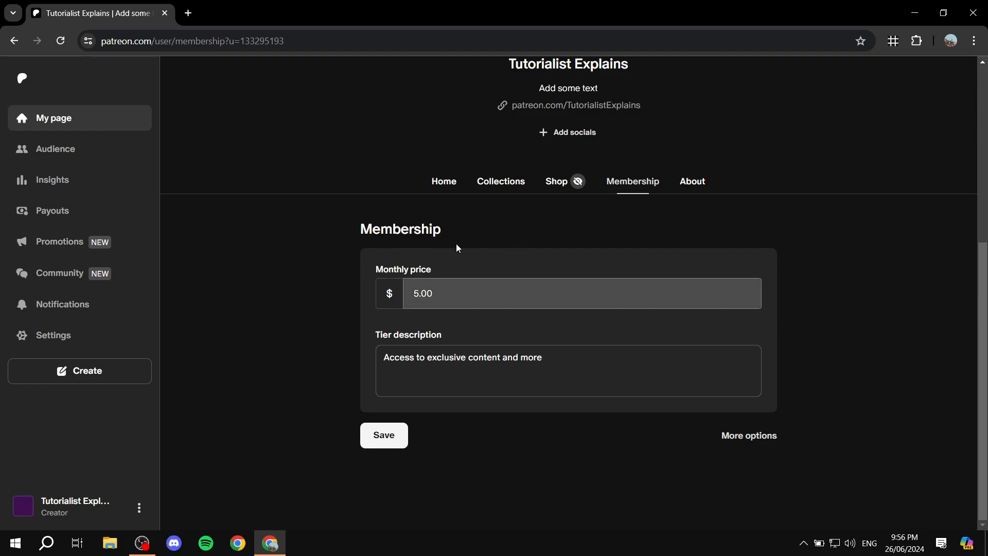
left_click_drag(471, 298, 351, 291)
type("0")
left_click(340, 288)
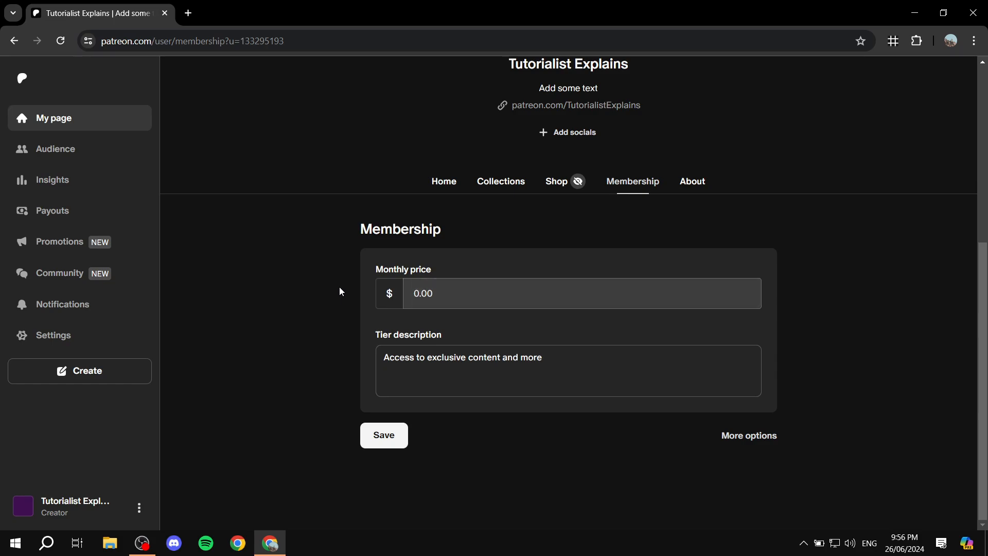
left_click_drag(587, 373, 192, 362)
left_click(316, 434)
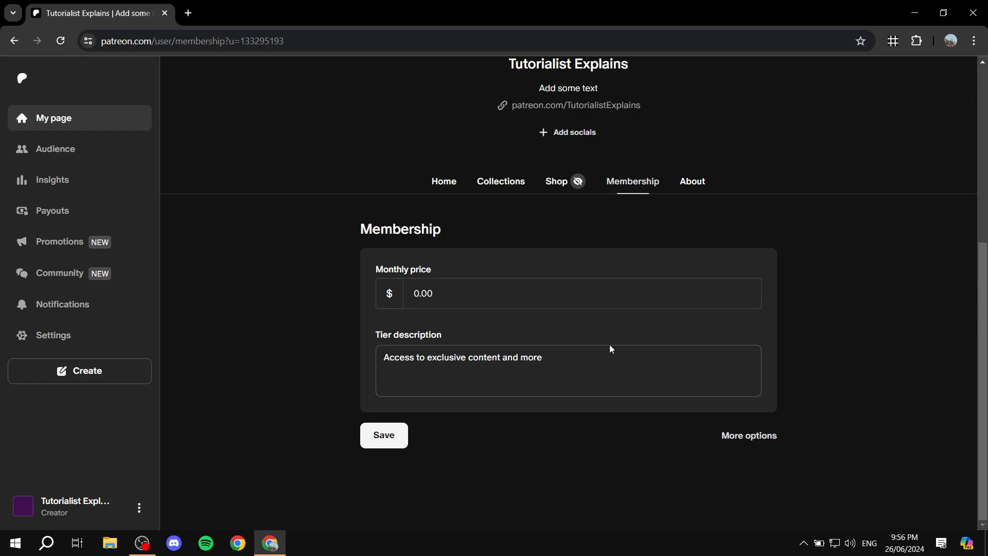
Set the membership's monthly price to $5
left_click(576, 295)
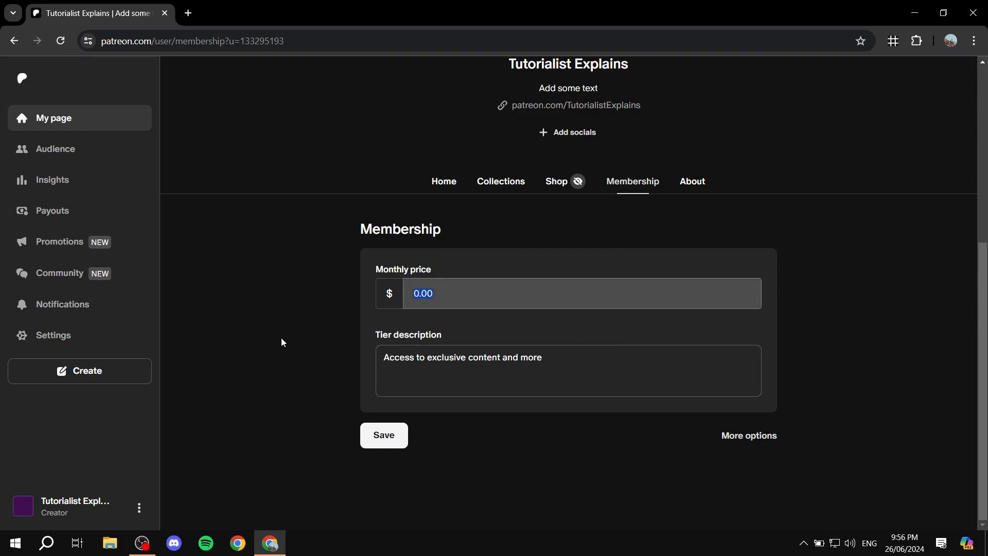
key("BackSpace")
type("5")
left_click(281, 341)
Review the tier description and open the full editing options for the membership tier
left_click_drag(573, 356, 214, 352)
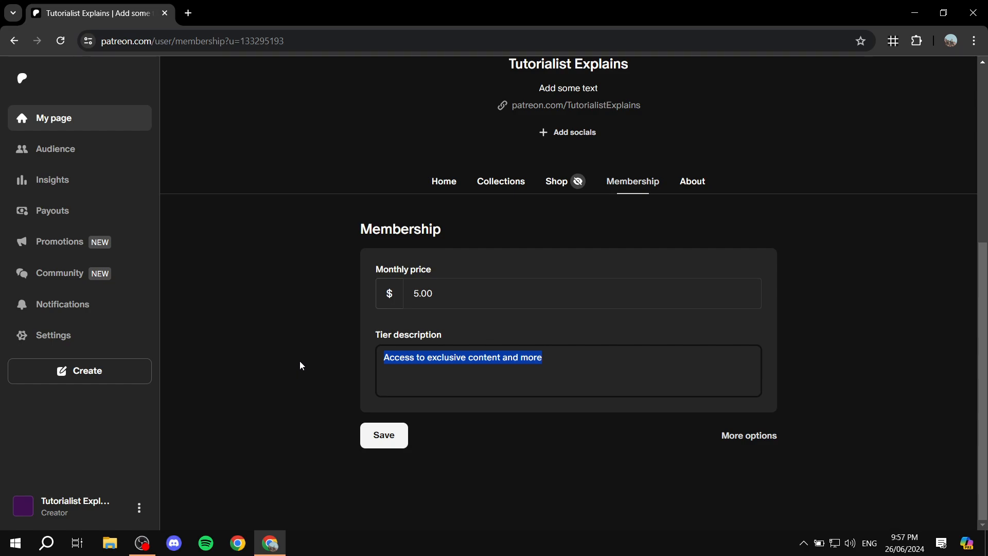
left_click(506, 357)
left_click_drag(592, 362, 287, 360)
left_click(614, 456)
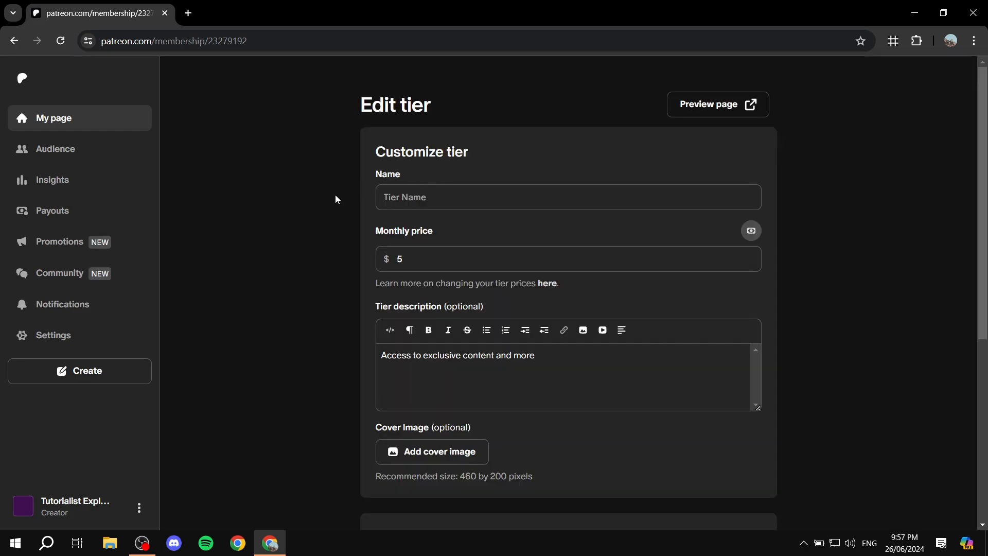
Name the membership tier "Test"
left_click(484, 200)
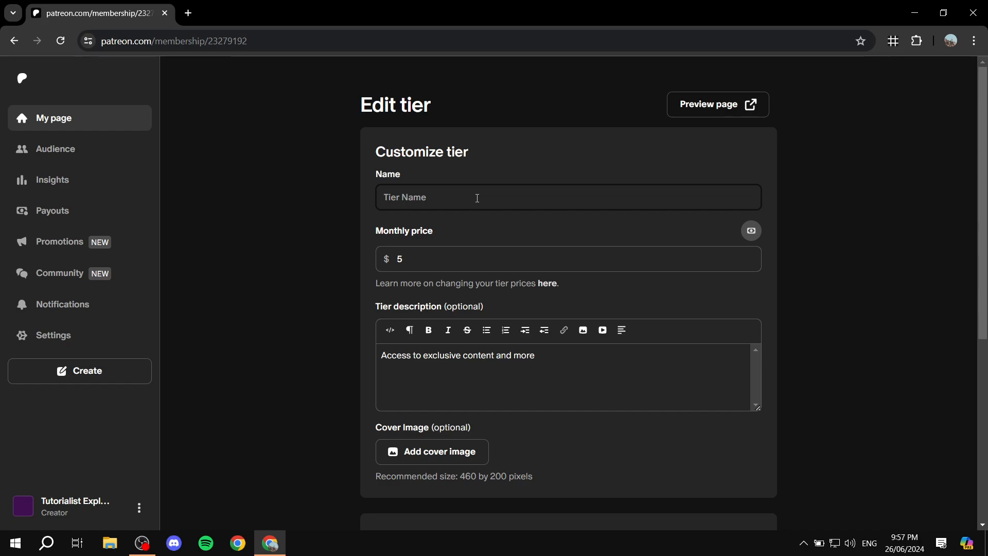
type("Test")
left_click(338, 192)
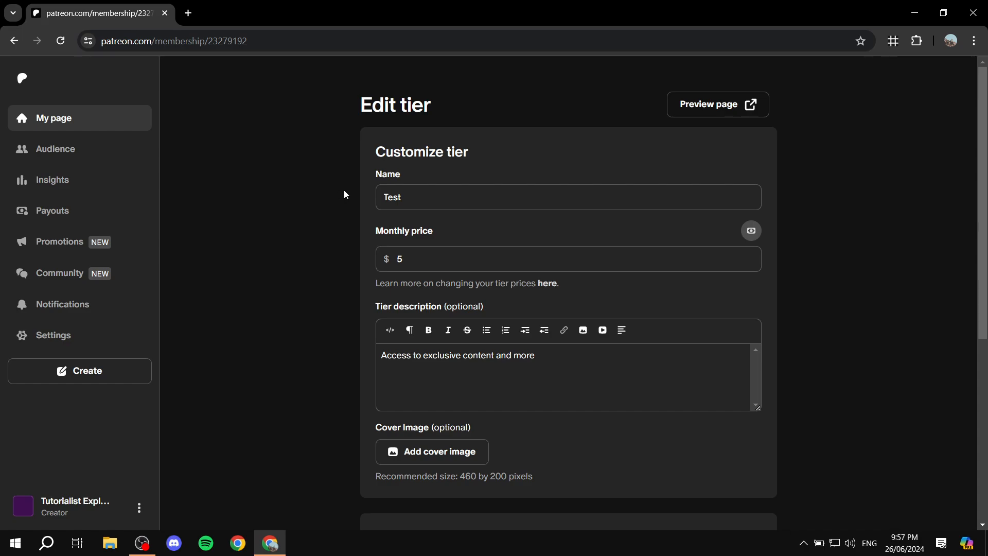
Add the recommended benefit "Ad-free videos" in the Ad-free content category to the tier
scroll(366, 215, "down", 1)
scroll(368, 216, "down", 3)
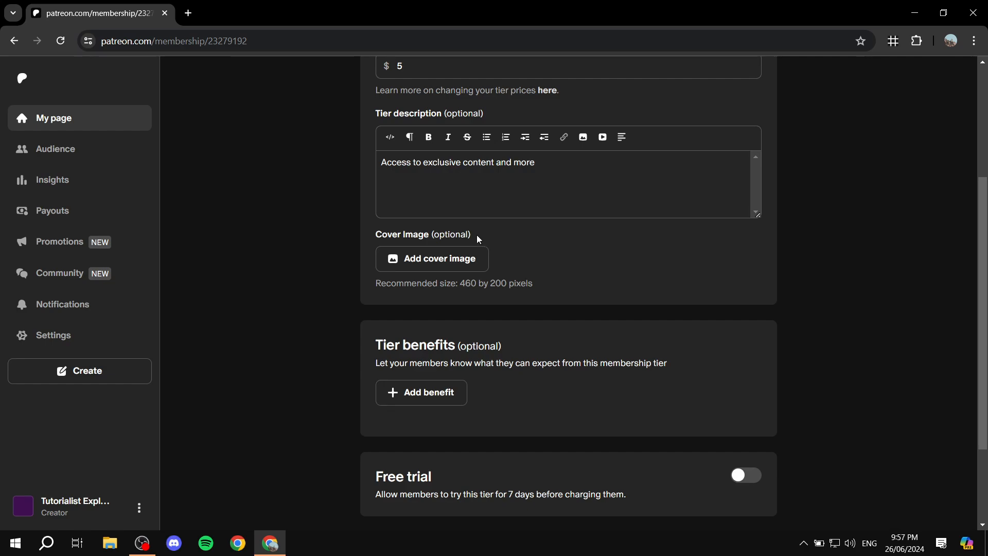
left_click_drag(476, 234, 366, 235)
left_click(540, 252)
scroll(507, 275, "down", 1)
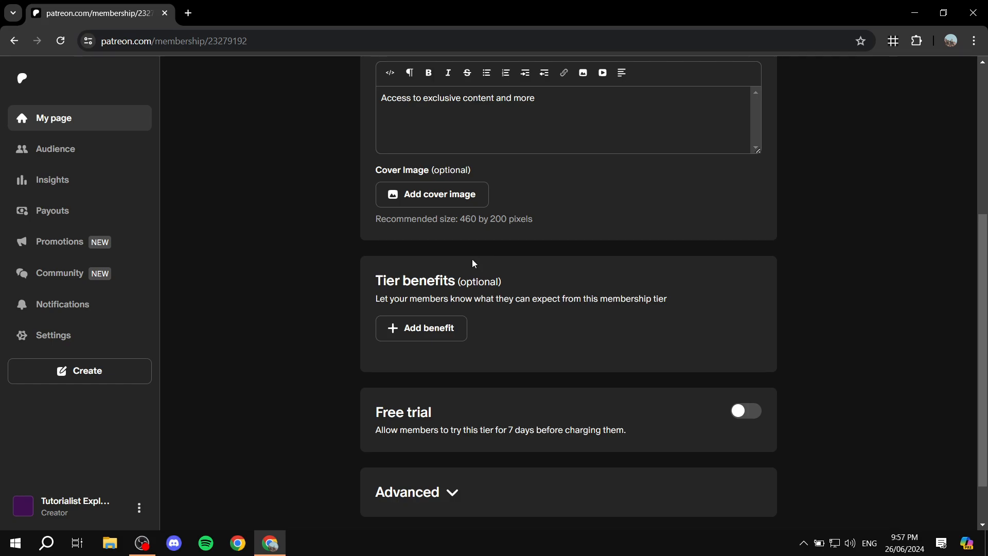
scroll(539, 219, "down", 1)
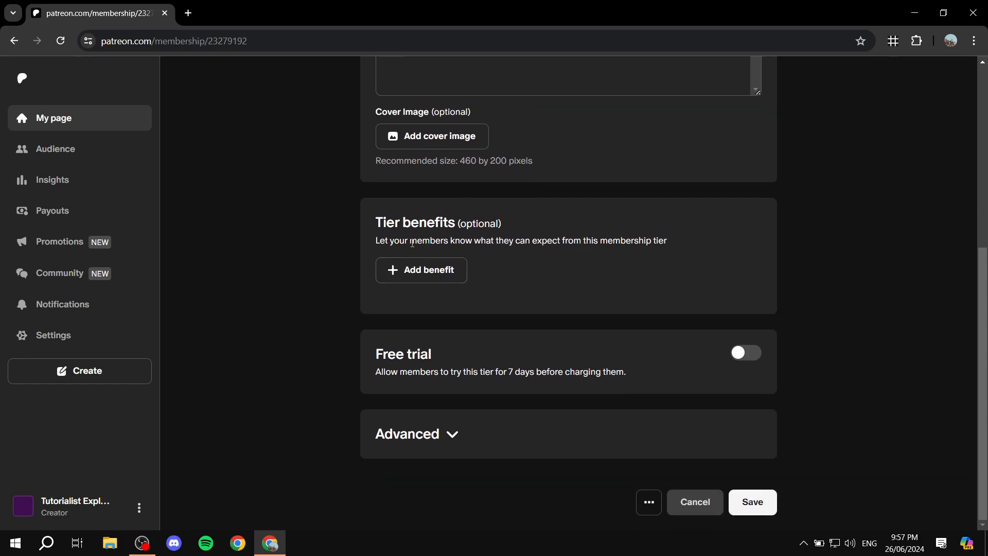
left_click(446, 269)
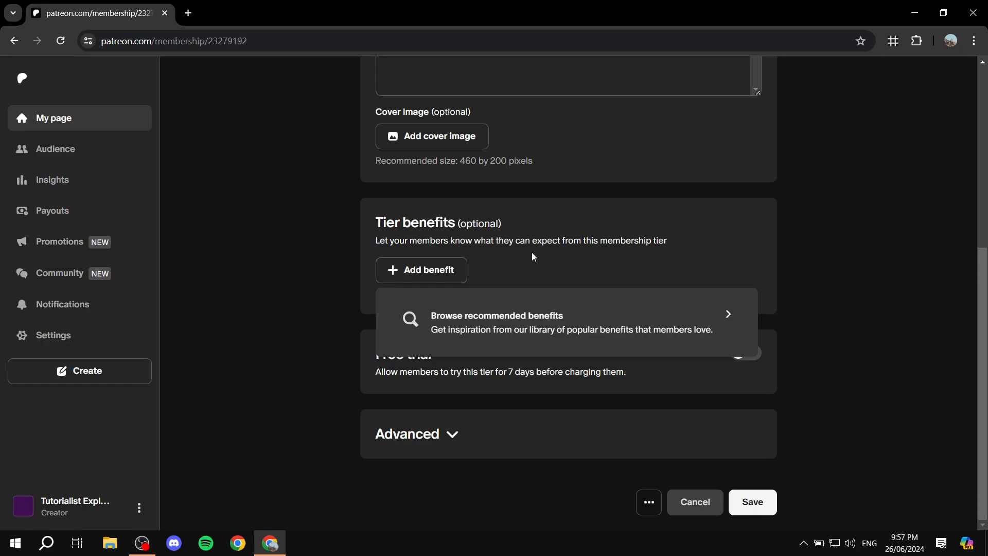
left_click(573, 310)
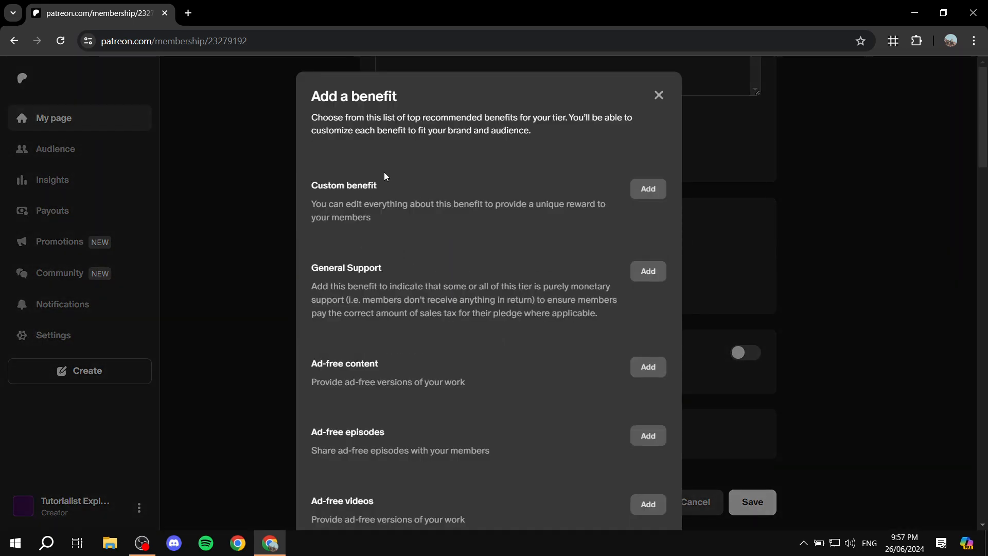
scroll(341, 225, "down", 3)
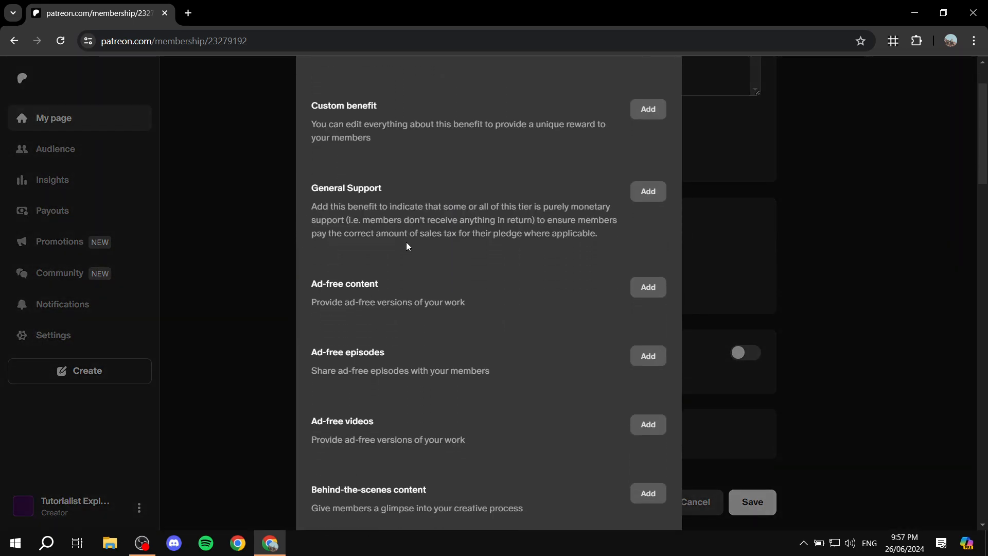
scroll(360, 219, "down", 1)
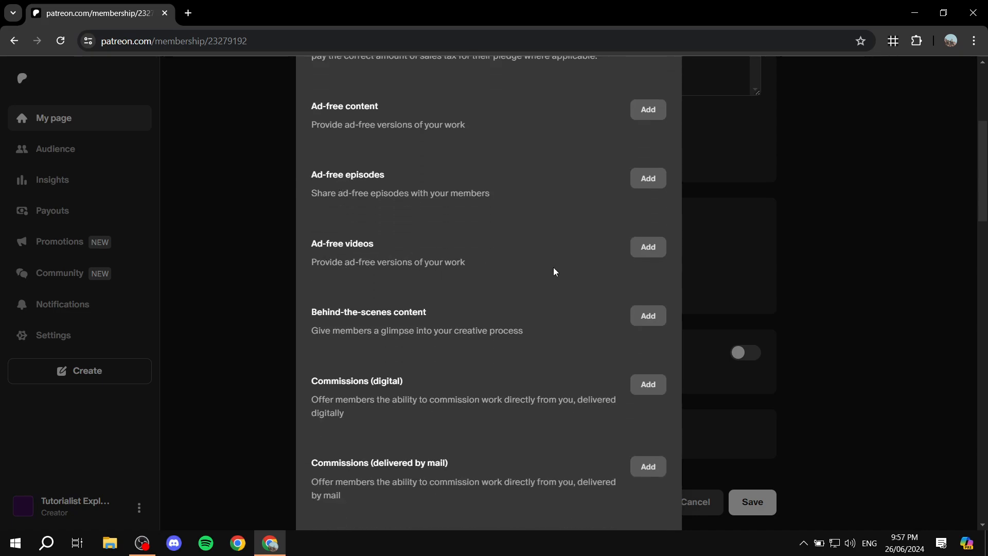
left_click(647, 248)
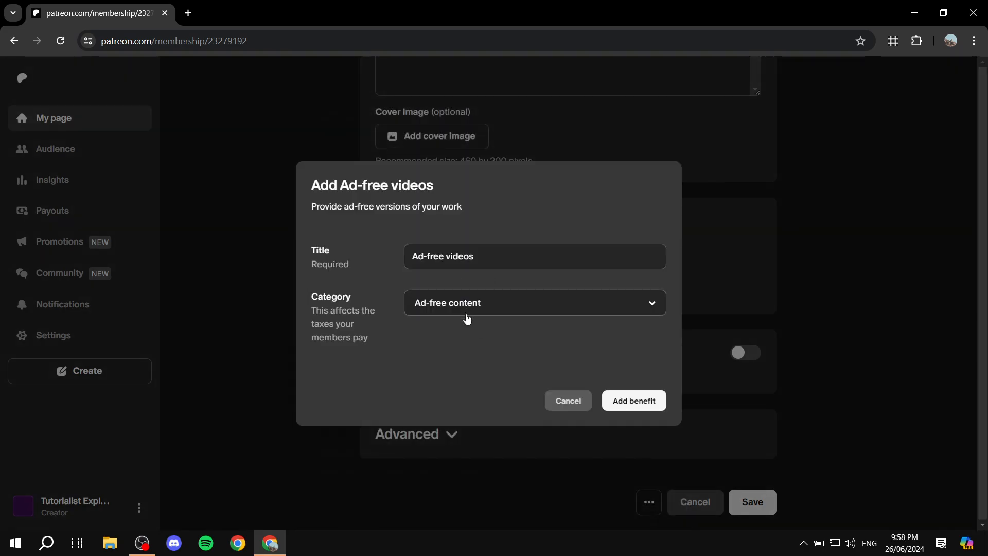
left_click(633, 400)
Review the tier's free trial option and its advanced settings
scroll(496, 335, "down", 1)
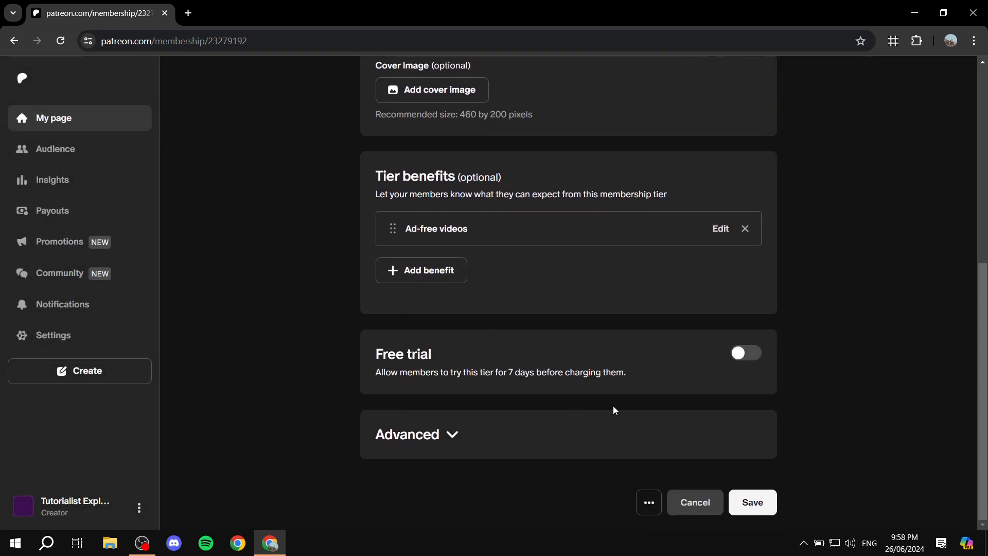
left_click_drag(378, 360, 486, 360)
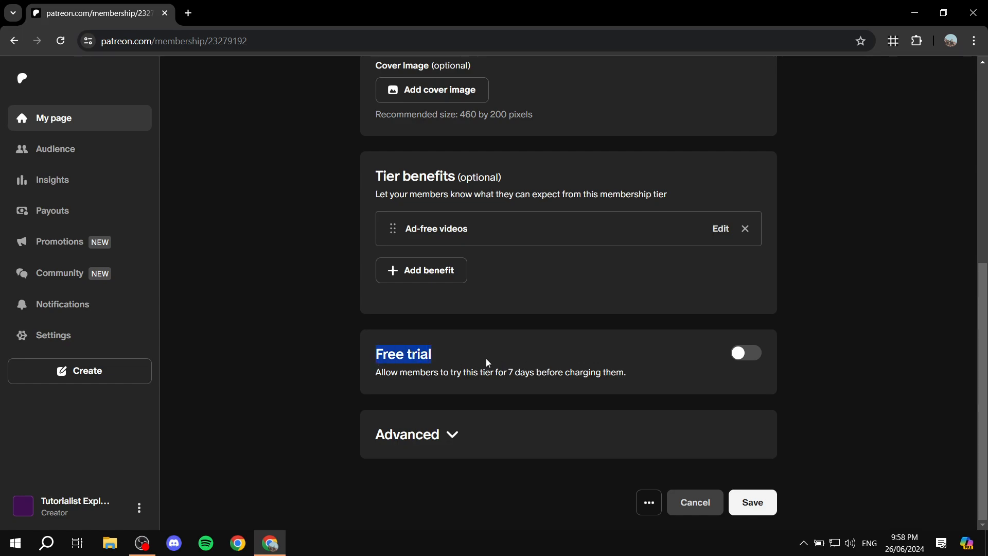
left_click(485, 360)
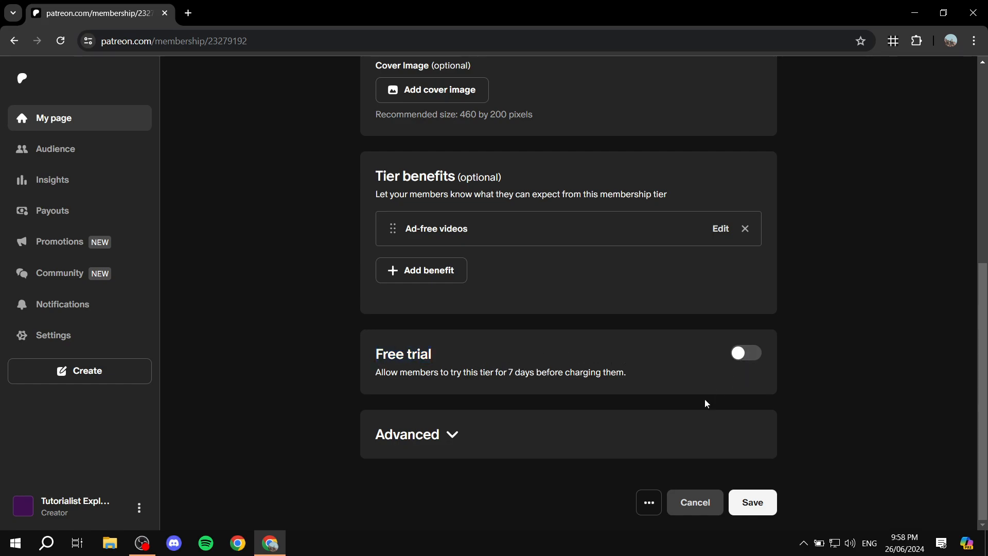
left_click(461, 437)
scroll(455, 326, "down", 3)
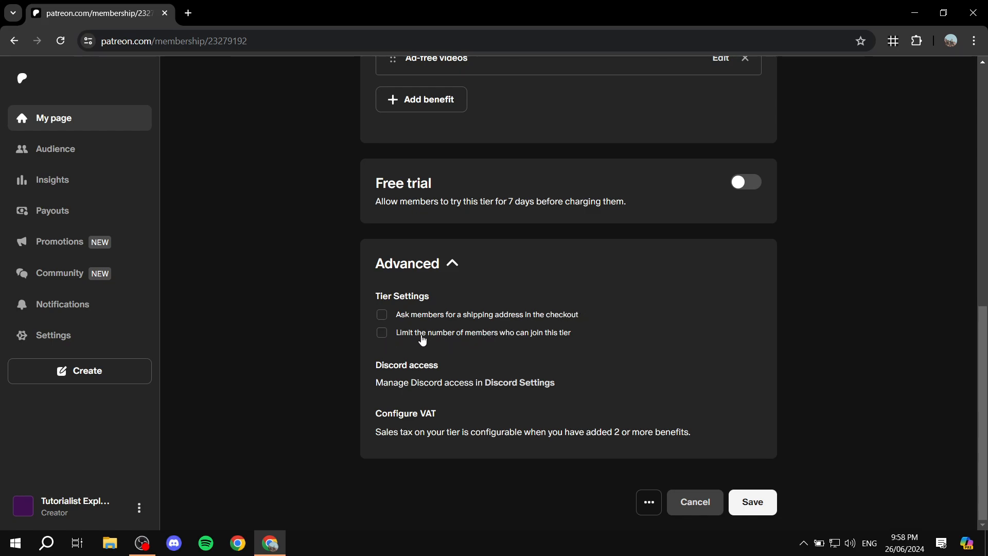
Try the limit on the number of members who can join the tier and turn it off again
left_click(548, 335)
left_click(483, 350)
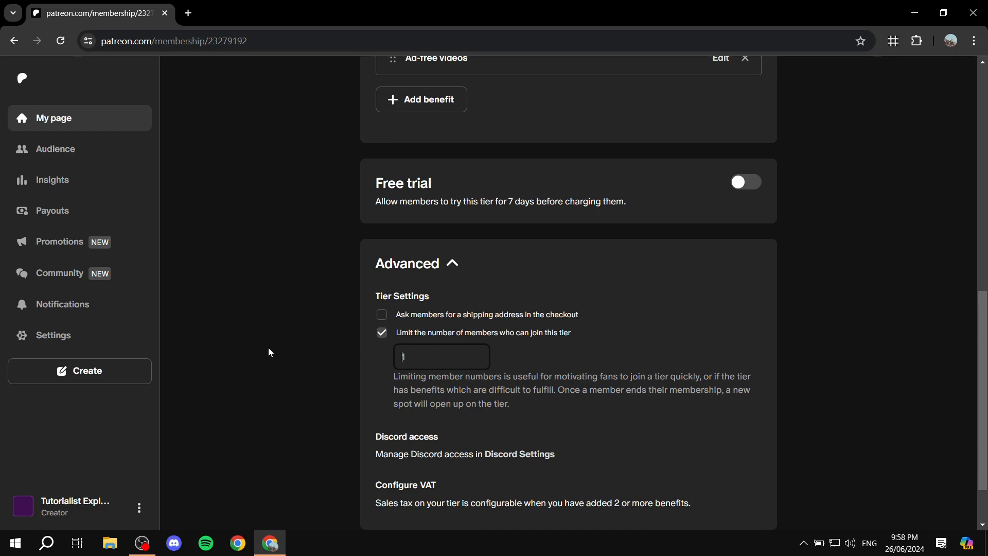
left_click(381, 333)
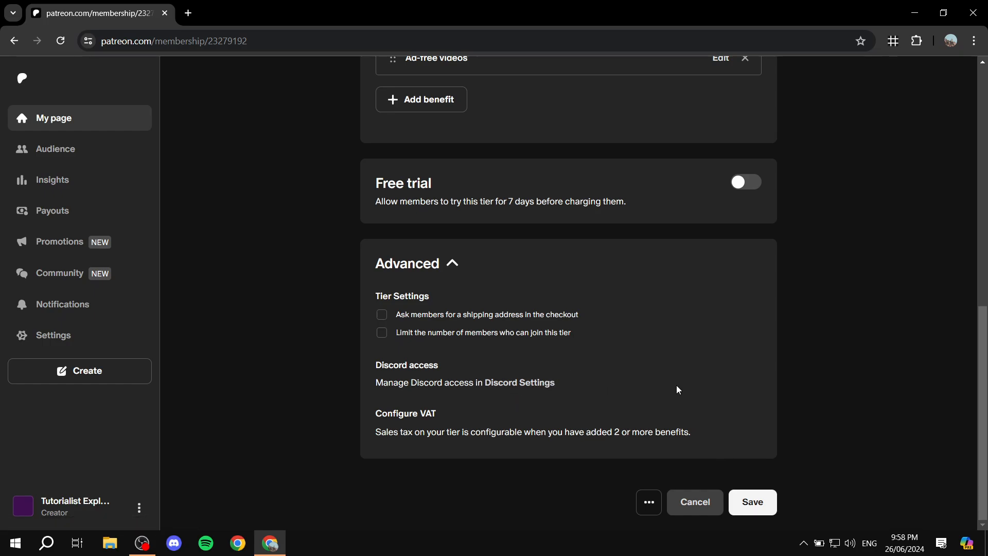
Check the tier form and save the edited membership tier
scroll(676, 385, "up", 10)
scroll(832, 487, "down", 10)
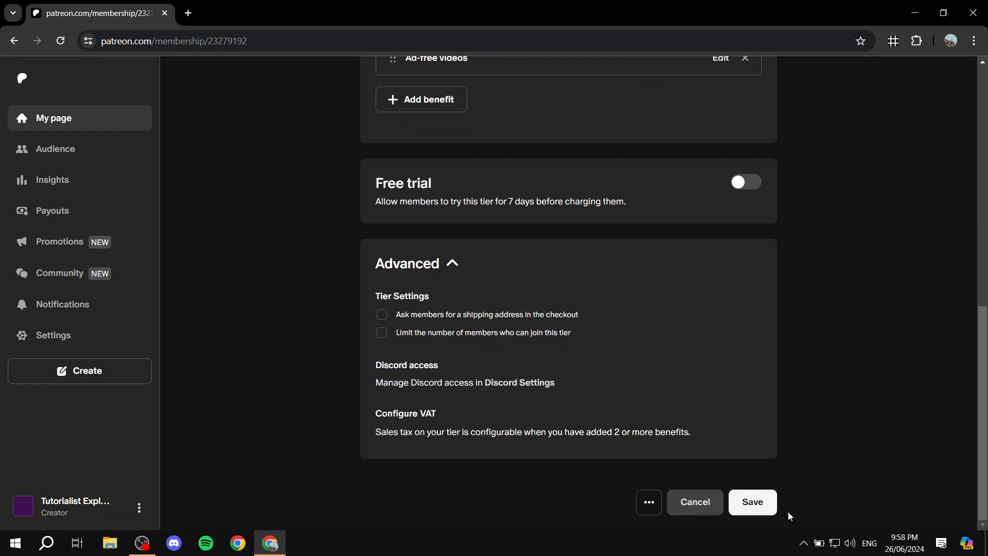
left_click(754, 502)
scroll(563, 192, "up", 10)
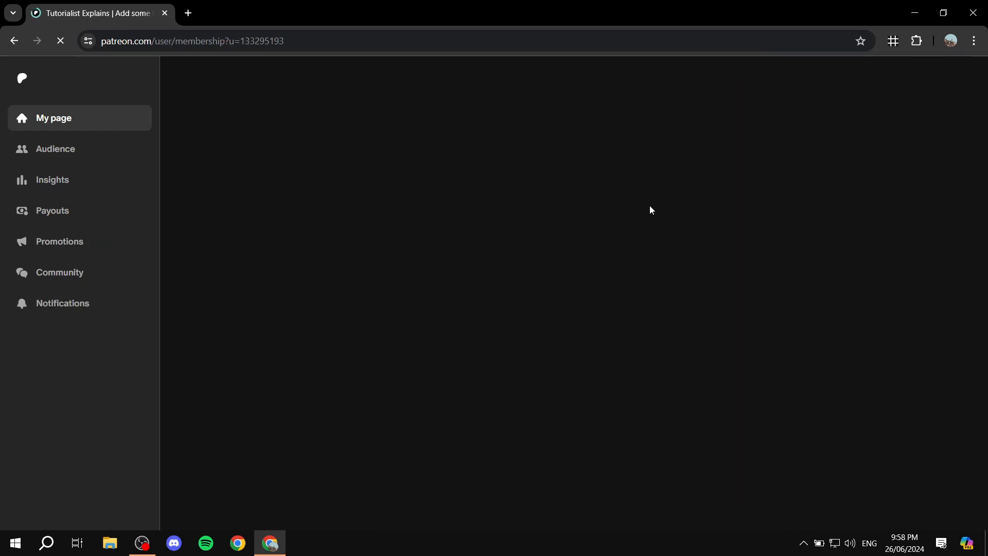
Review the saved Test tier's name and description in the paid membership tiers of the creator page
scroll(539, 247, "down", 2)
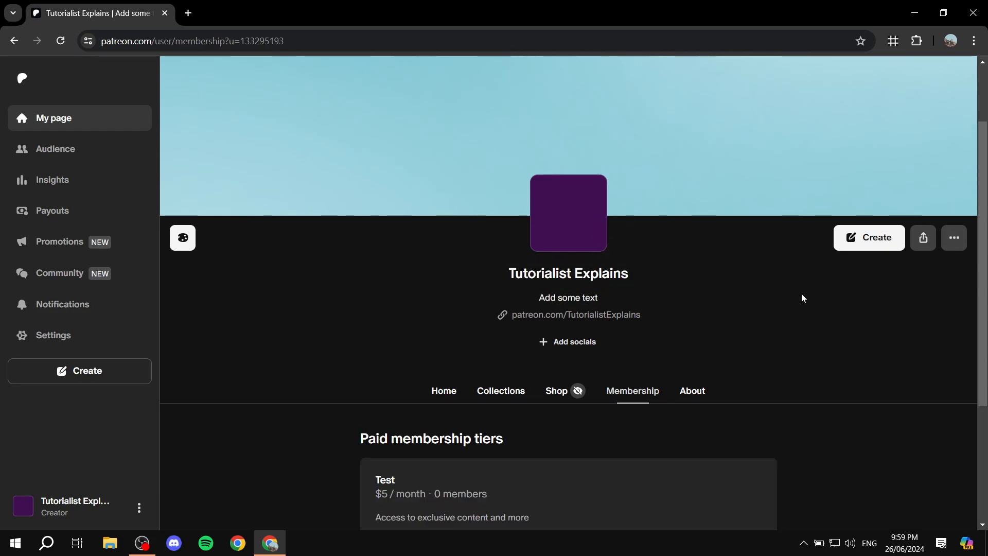
scroll(787, 318, "down", 3)
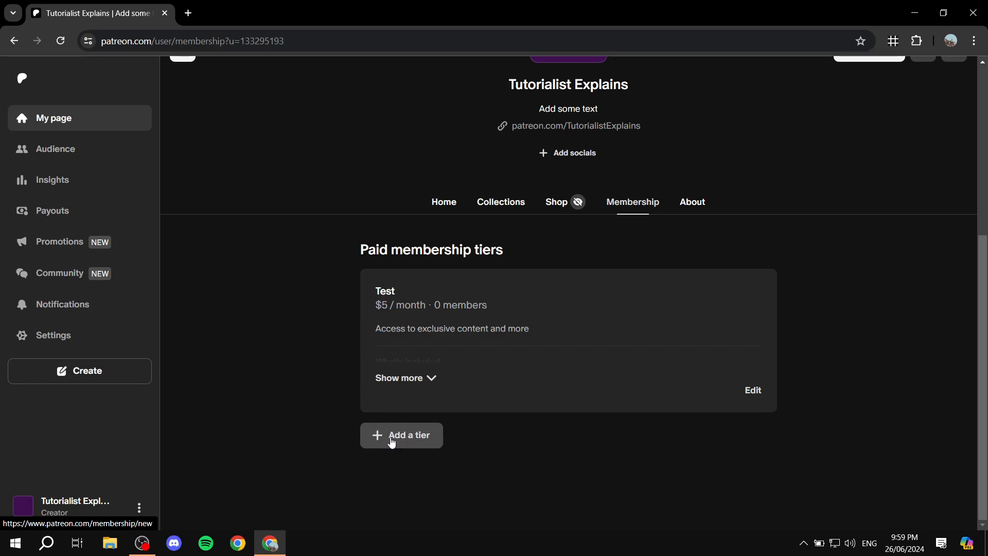
double_click(385, 290)
left_click_drag(377, 329, 582, 338)
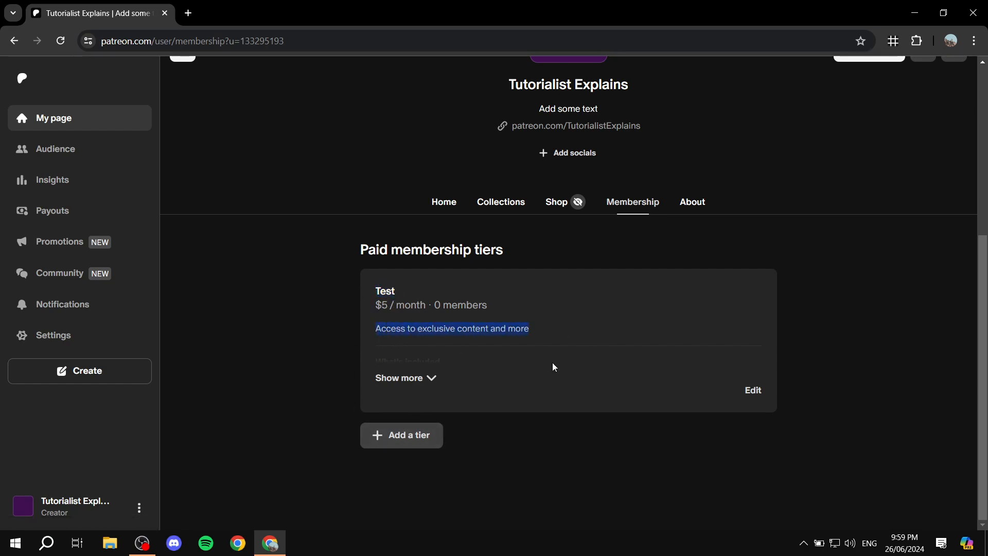
left_click(639, 452)
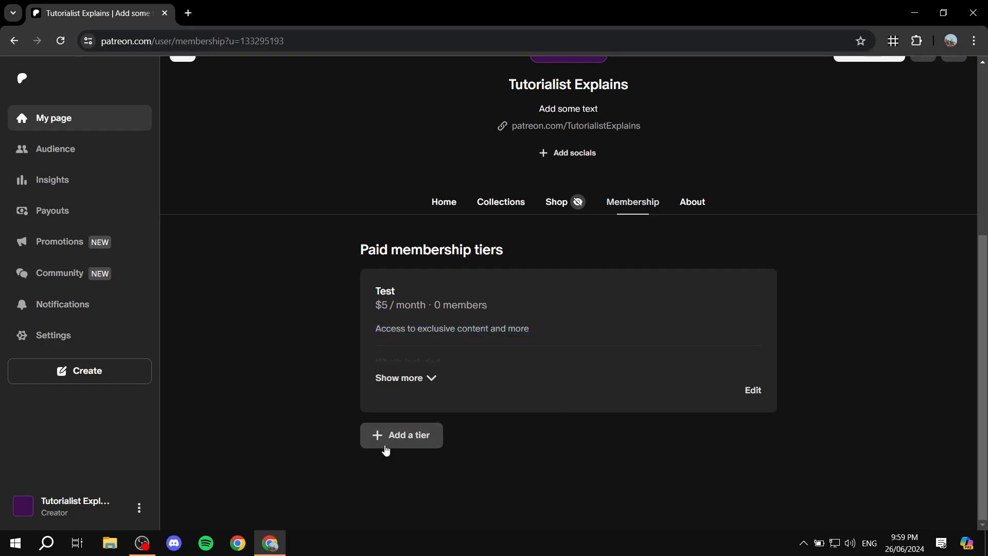
Start a new video post from the creator page and look over its video URL, title and text fields
scroll(677, 375, "up", 5)
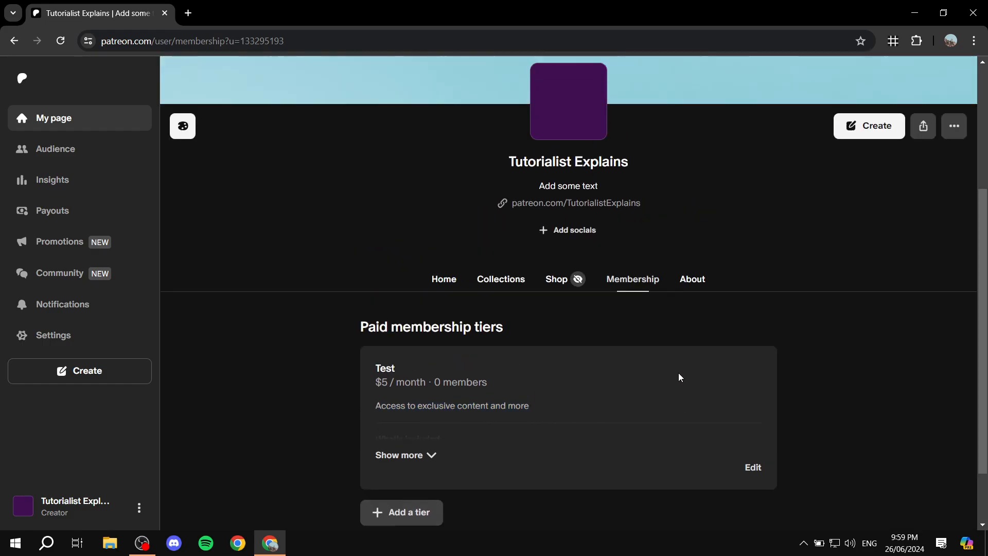
left_click(881, 334)
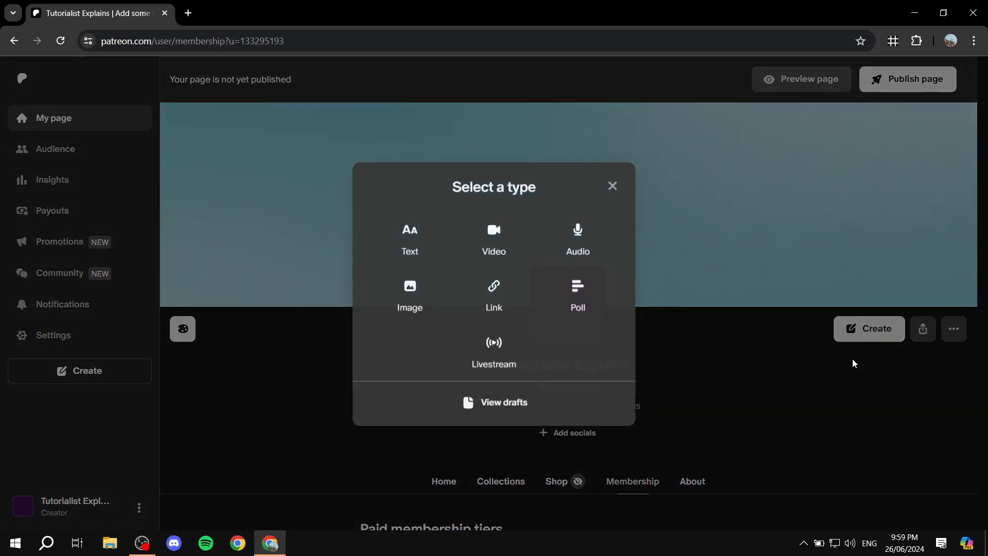
left_click(489, 239)
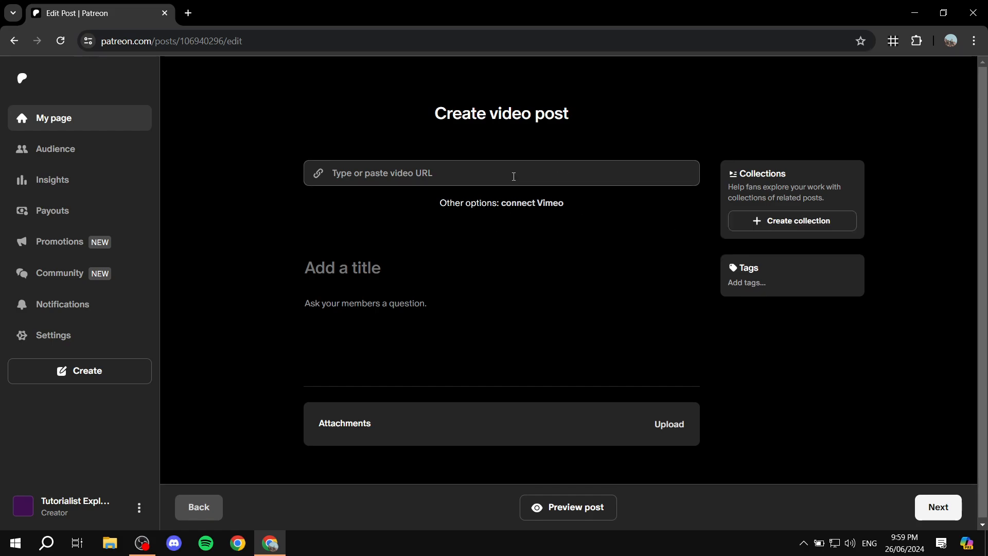
left_click(513, 176)
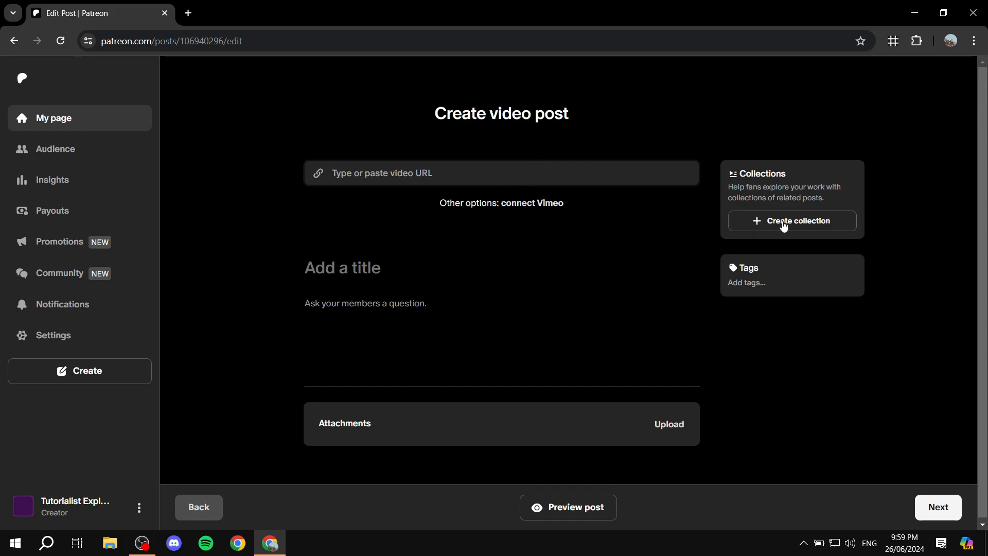
left_click(370, 252)
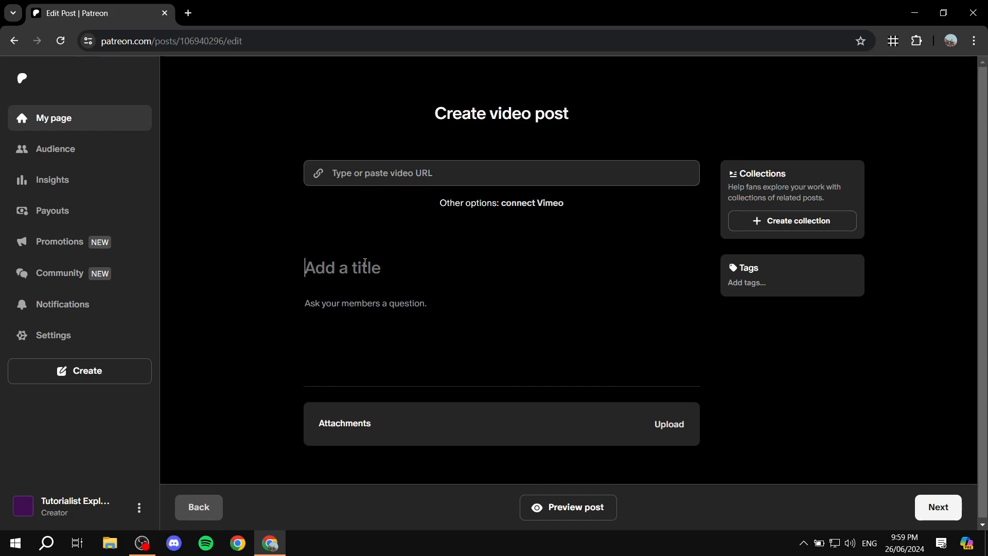
left_click(454, 306)
scroll(497, 293, "down", 1)
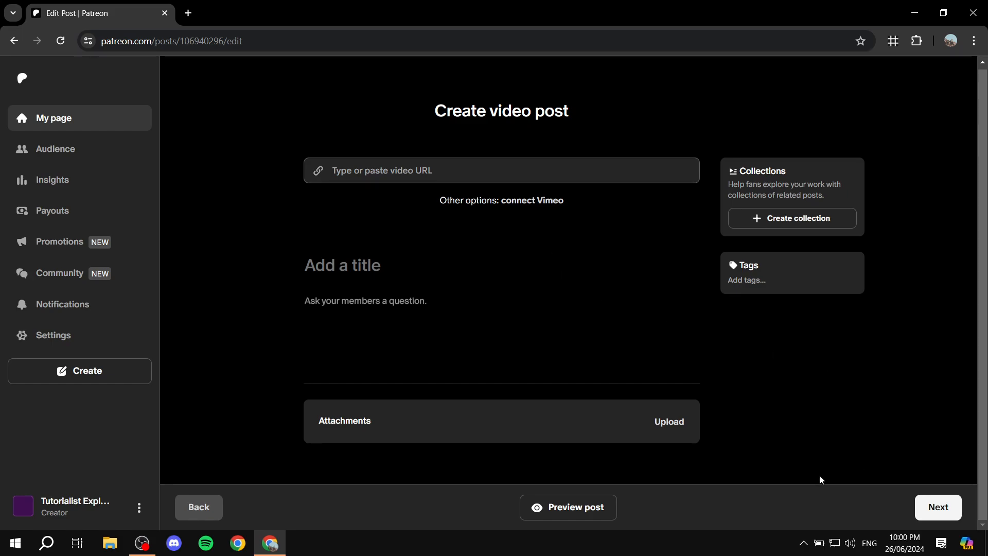
left_click(675, 428)
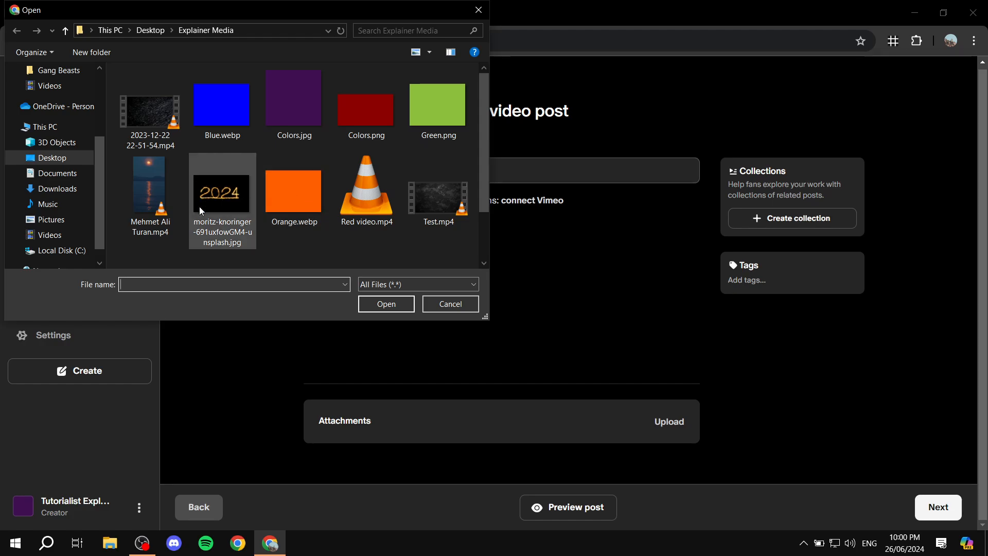
scroll(286, 176, "down", 1)
scroll(280, 193, "up", 1)
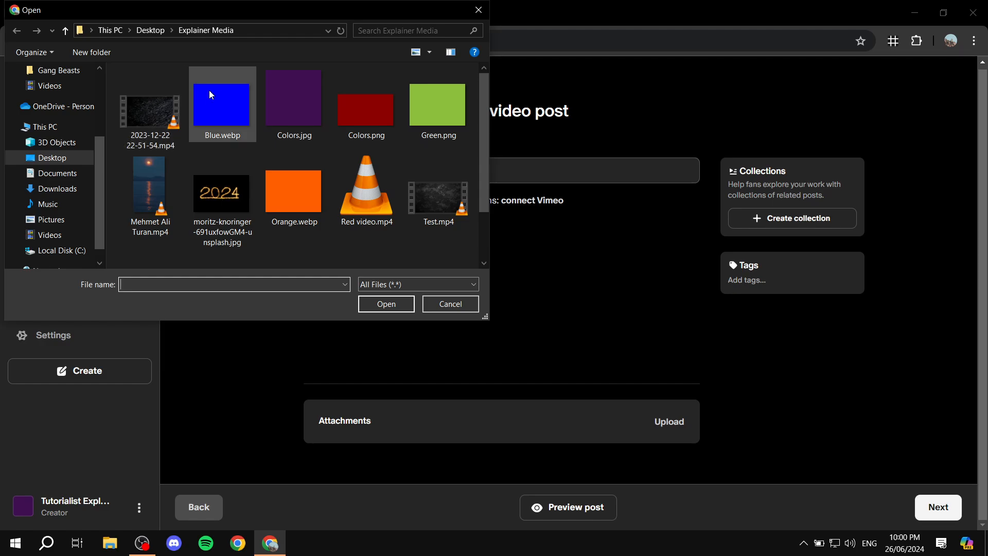
double_click(162, 109)
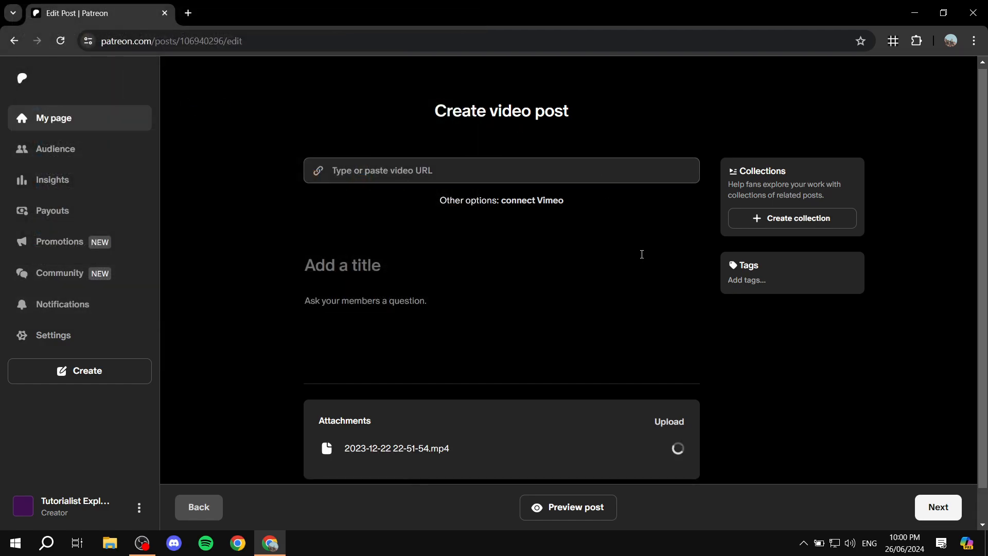
scroll(642, 255, "down", 1)
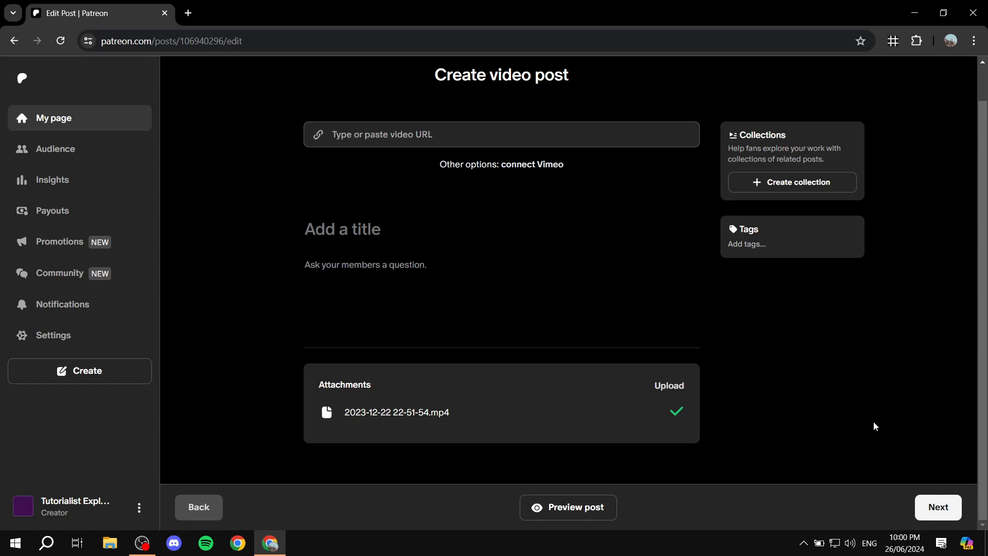
Continue to the video post's publishing options and set who can access the post to Selected tiers
left_click(938, 507)
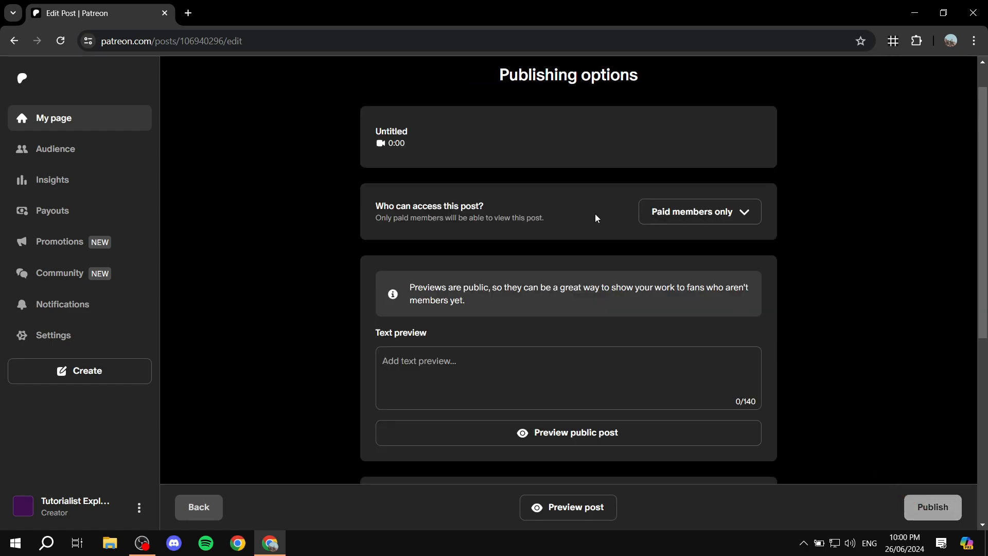
scroll(595, 215, "down", 1)
scroll(507, 162, "up", 2)
left_click(706, 220)
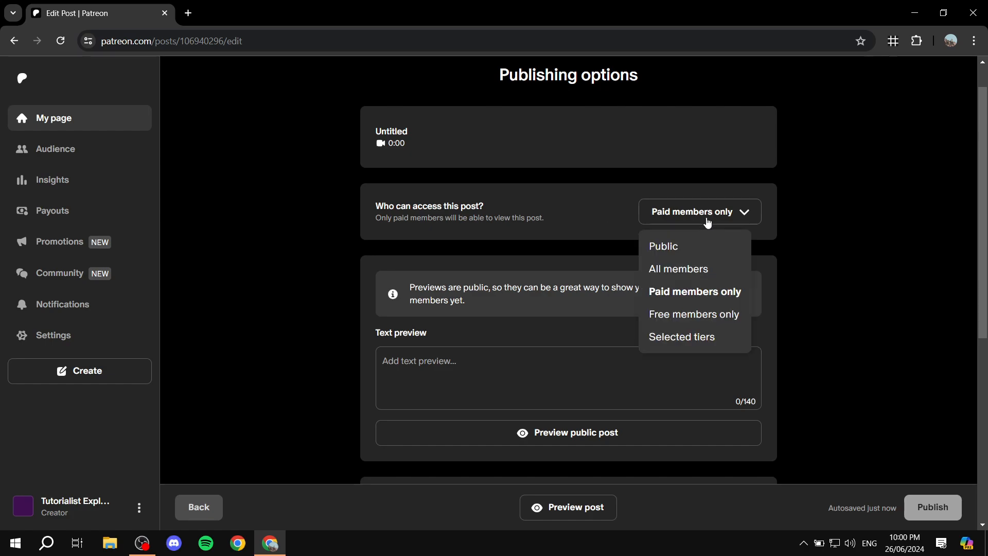
left_click(676, 339)
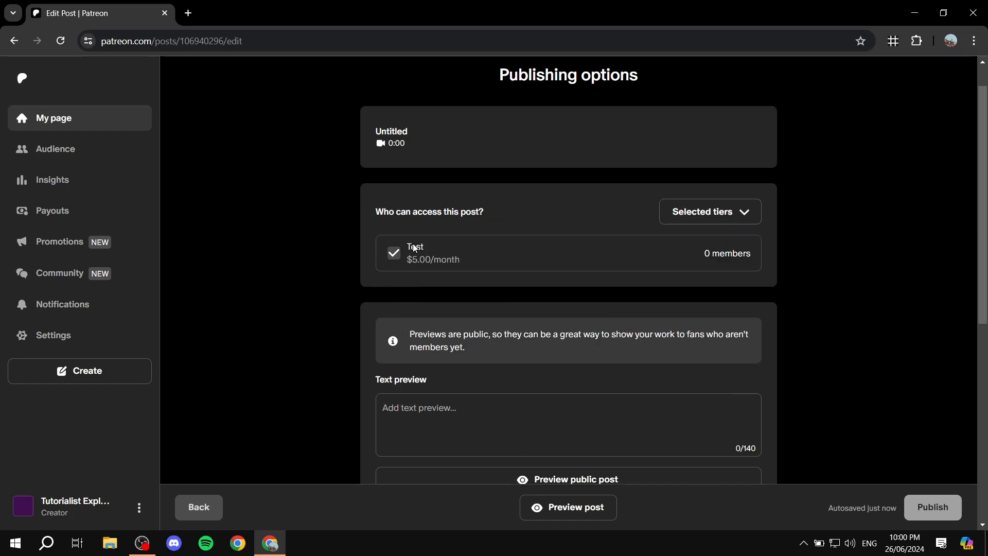
Review the remaining publishing options of the post, including early access and release date, and return to the creator page without publishing
scroll(441, 206, "down", 8)
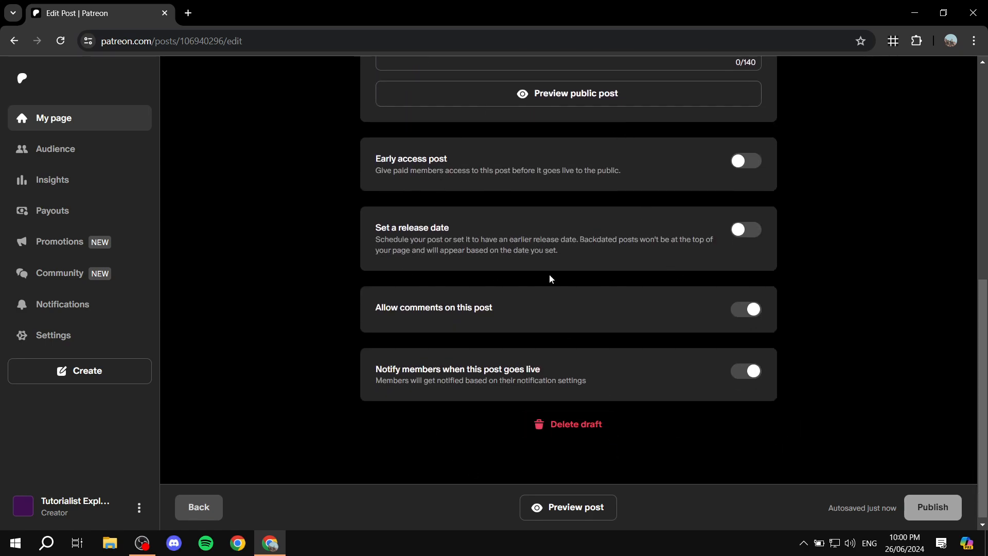
scroll(549, 279, "up", 8)
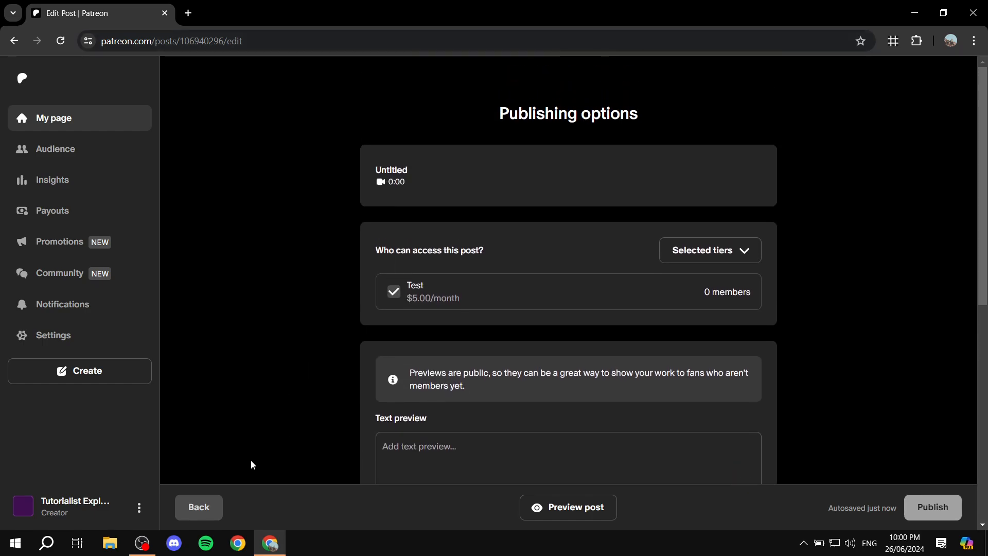
left_click(202, 507)
left_click(202, 507)
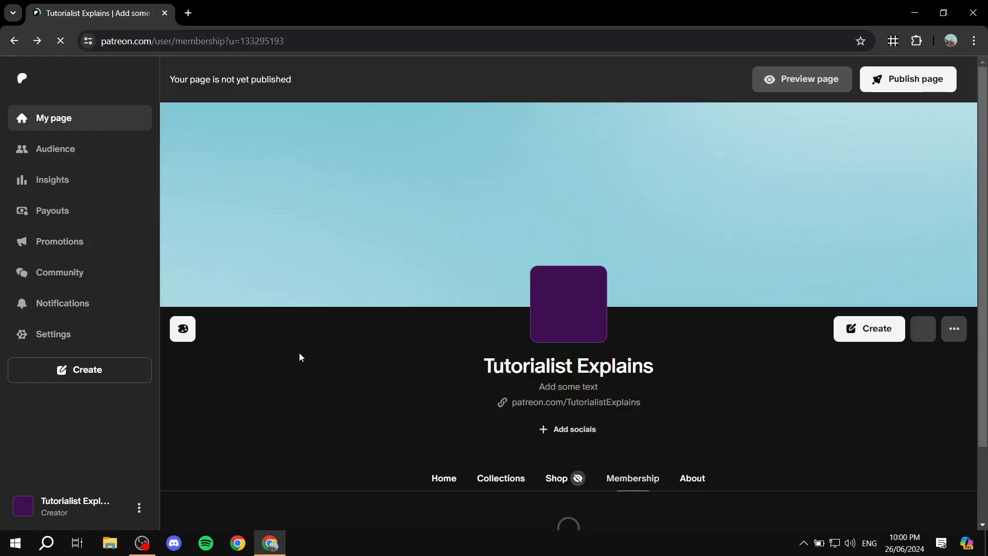